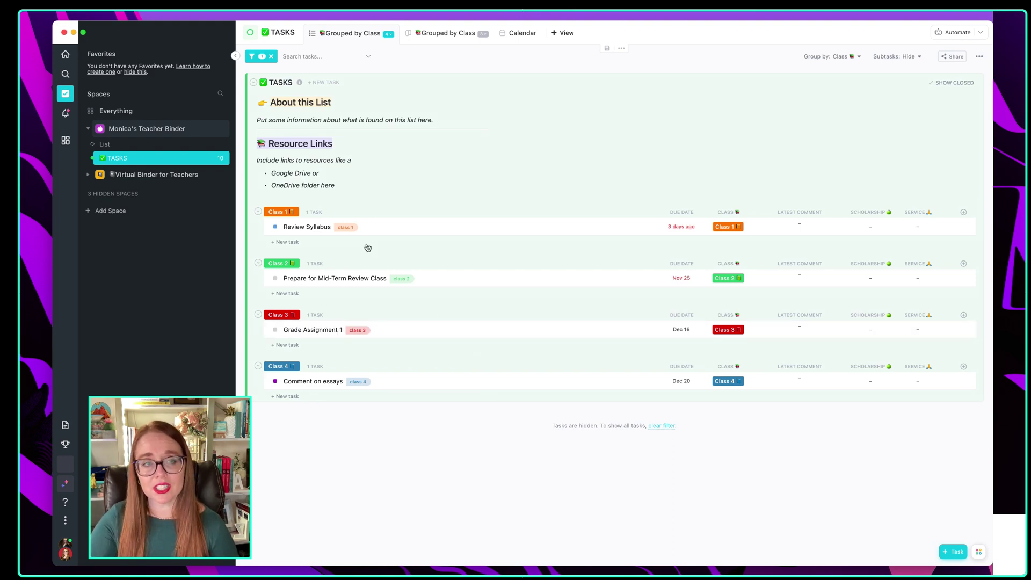
- Open the TASKS list's Email to List option to show its task-creation email address
{"action": "mouse_move", "coordinate": [222, 161]}
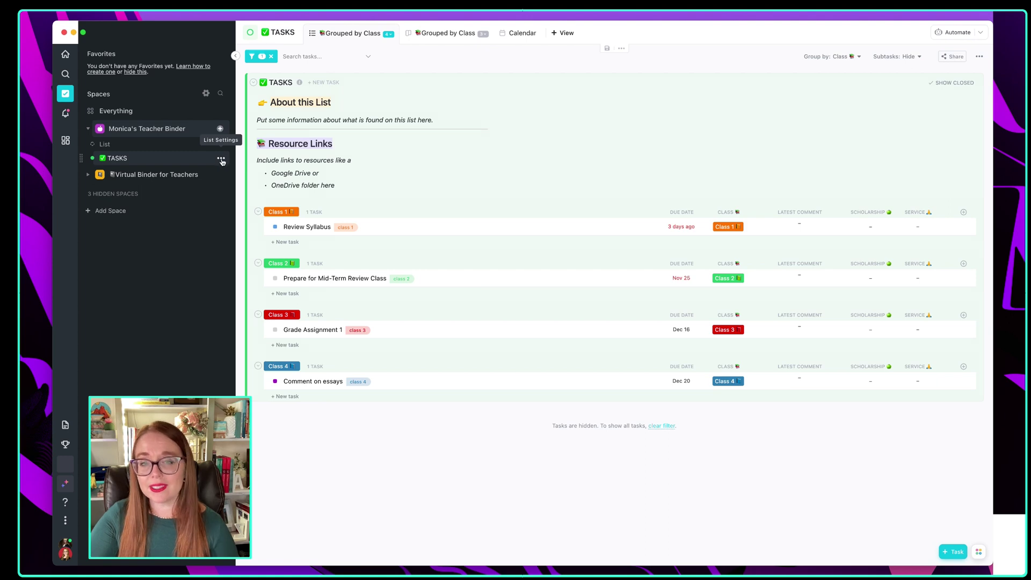
{"action": "left_click", "coordinate": [220, 159]}
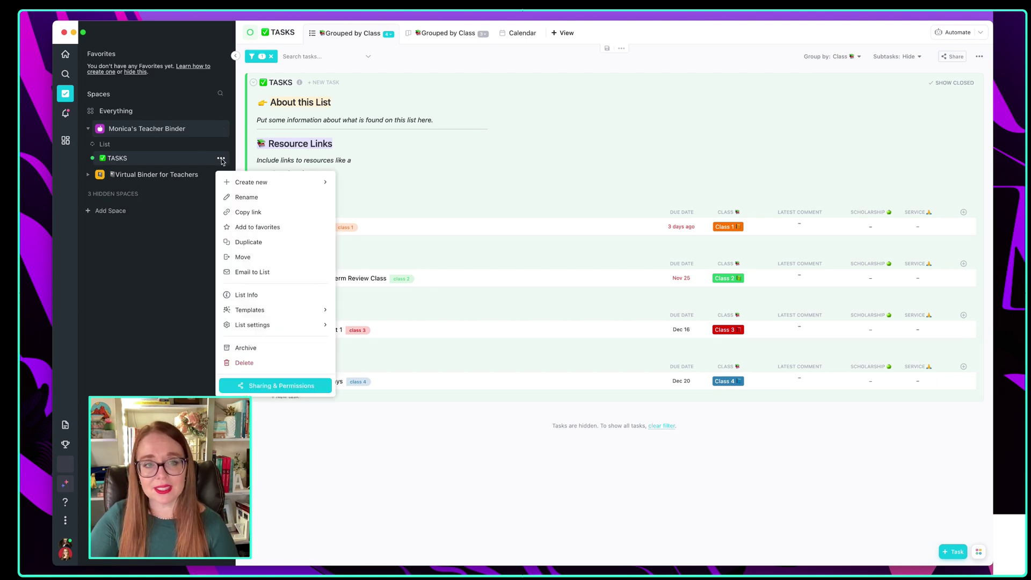
{"action": "left_click", "coordinate": [265, 274]}
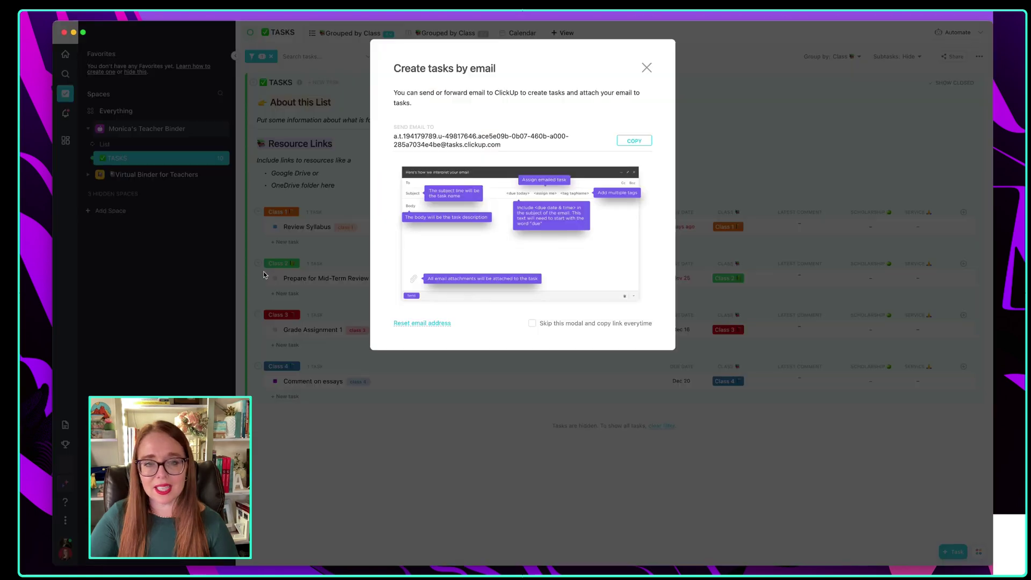
- Address a Gmail message to the copied list address, subject 'Test message from Google PSU', body 'Some additional test details.'
{"action": "left_click", "coordinate": [639, 141]}
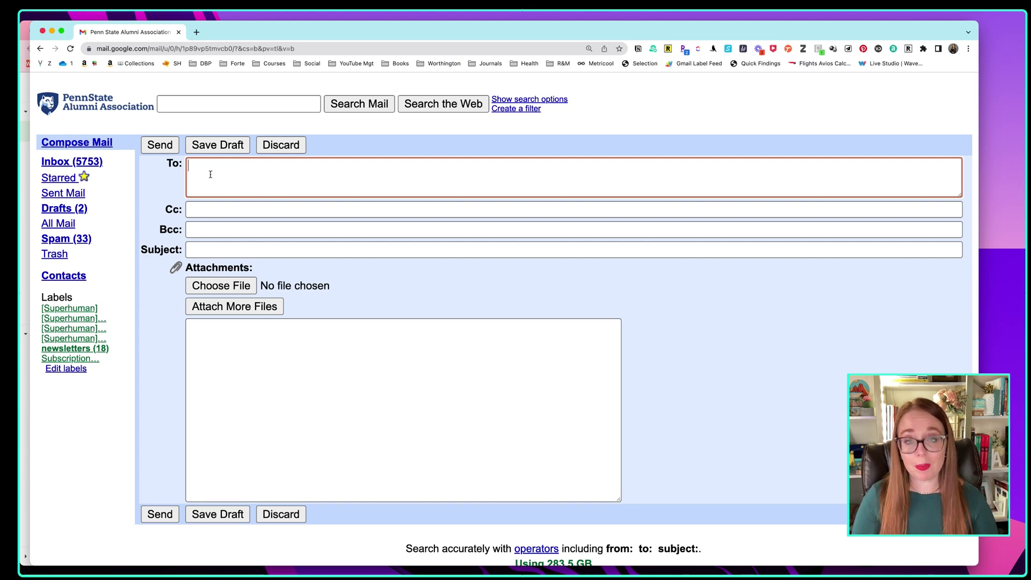
{"action": "key", "text": "super+v"}
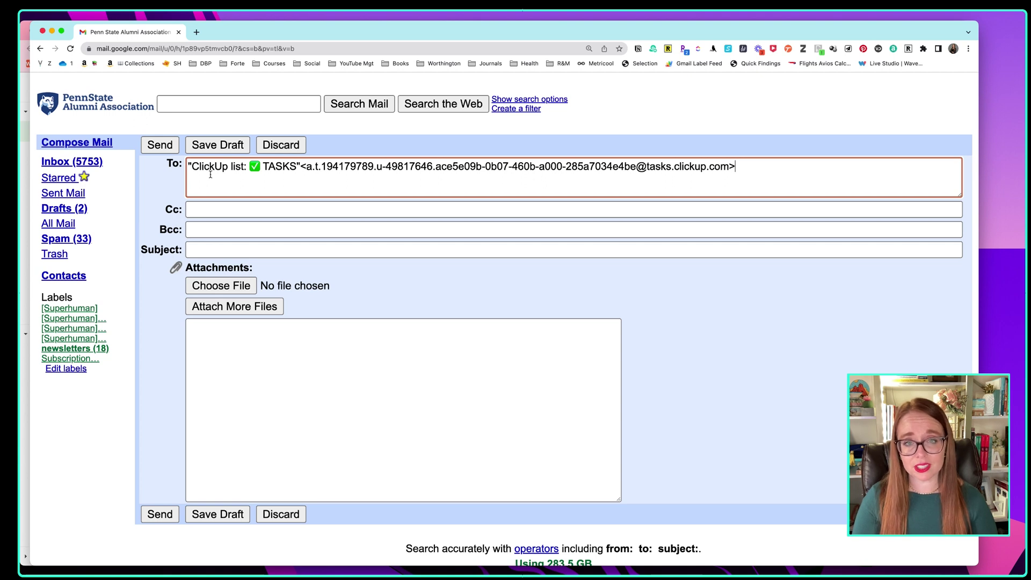
{"action": "key", "text": "Tab"}
{"action": "key", "text": "Tab"}
{"action": "key", "text": "Tab"}
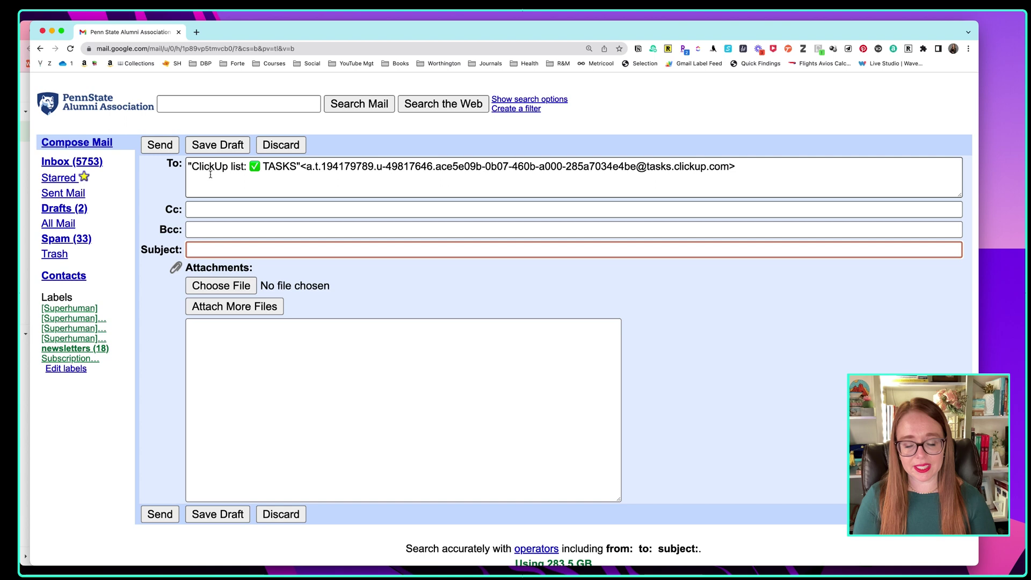
{"action": "type", "text": "Test message f"}
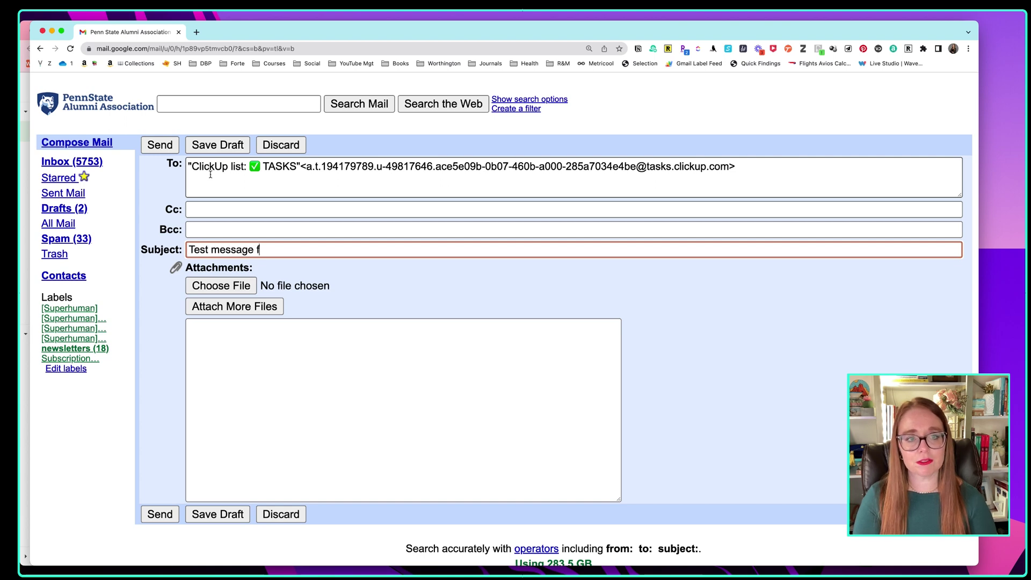
{"action": "type", "text": "rom Google PS"}
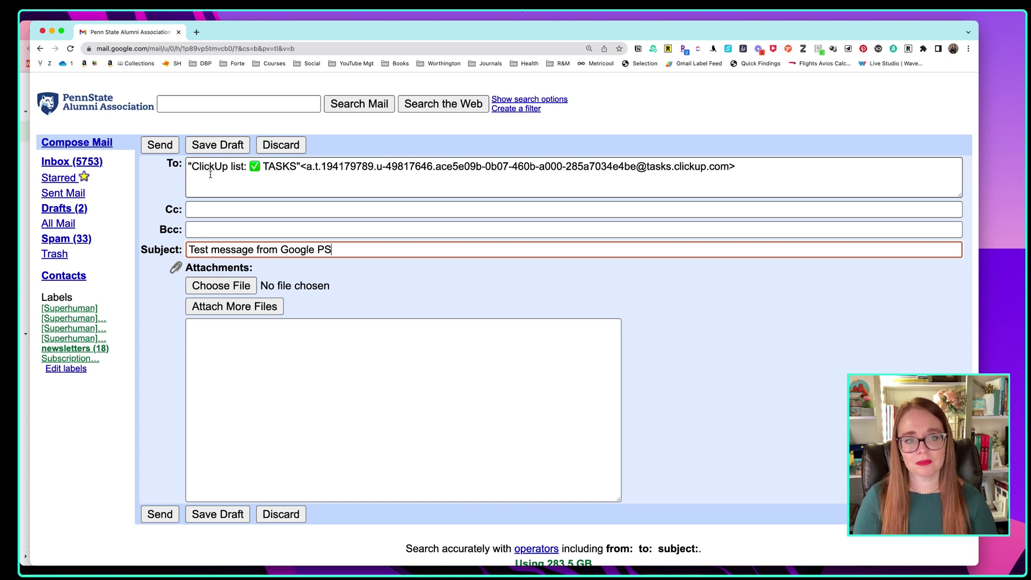
{"action": "type", "text": "U"}
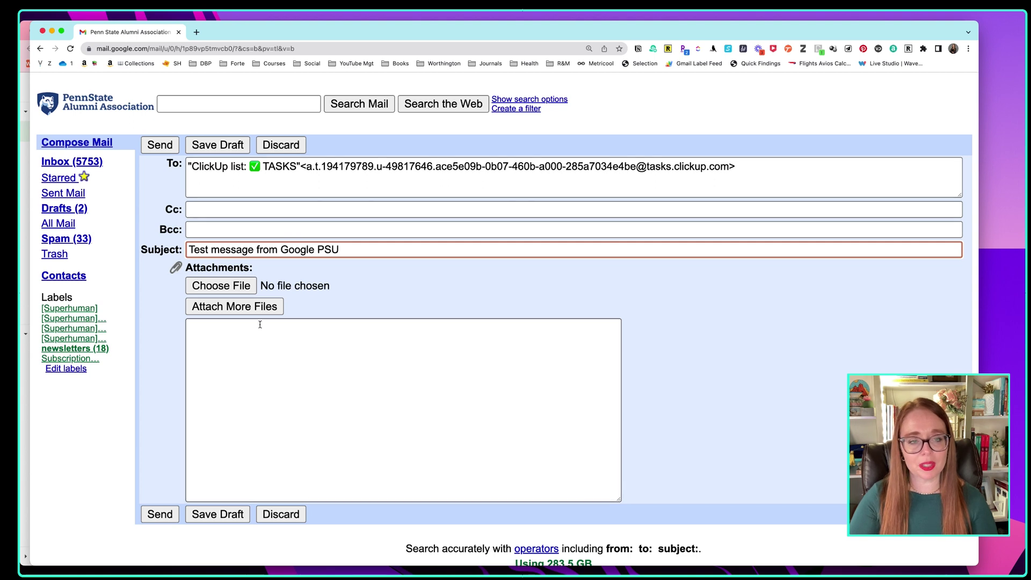
{"action": "left_click", "coordinate": [281, 360]}
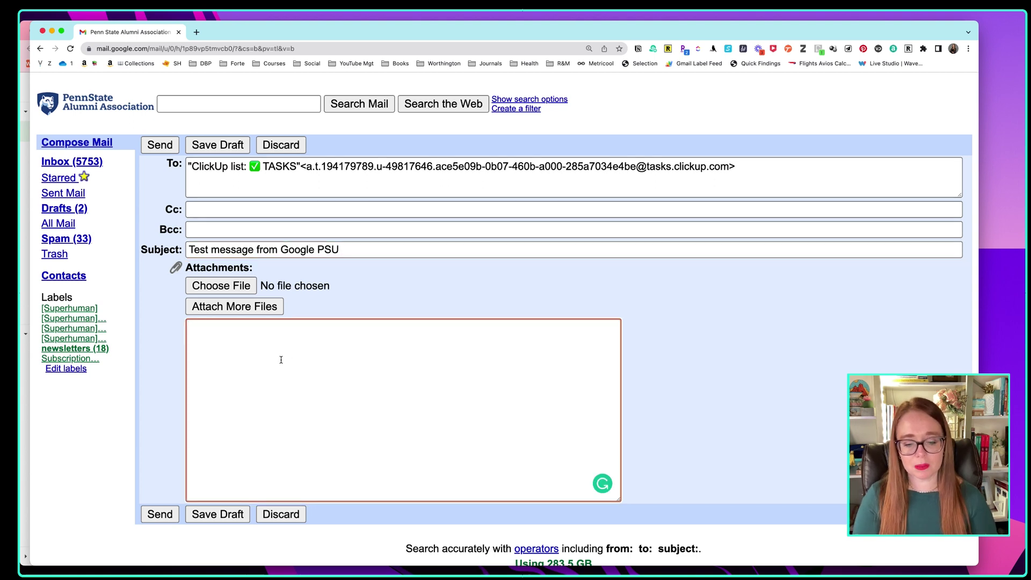
{"action": "type", "text": "Some addit"}
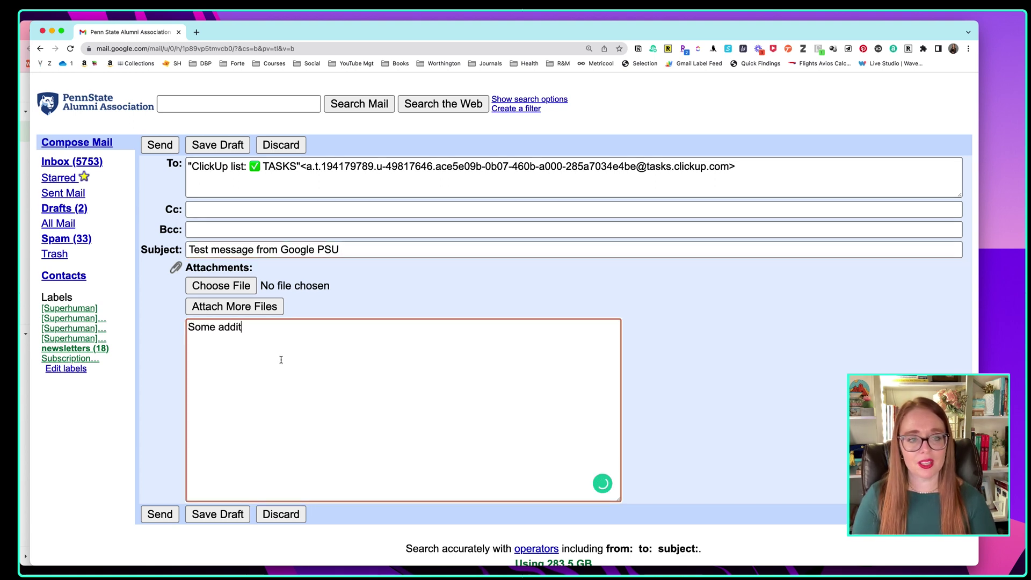
{"action": "type", "text": "ional test detai"}
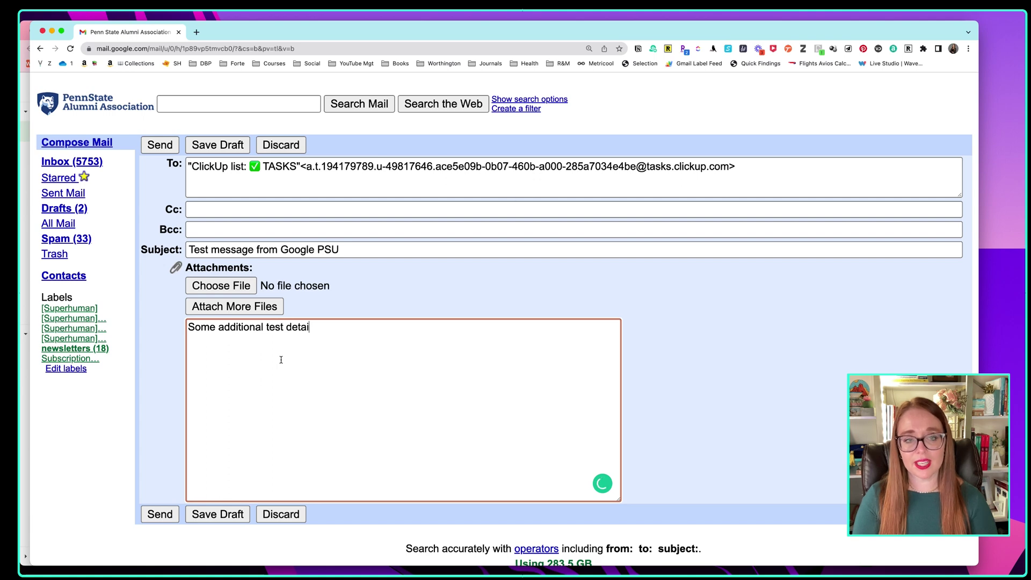
{"action": "type", "text": "ls."}
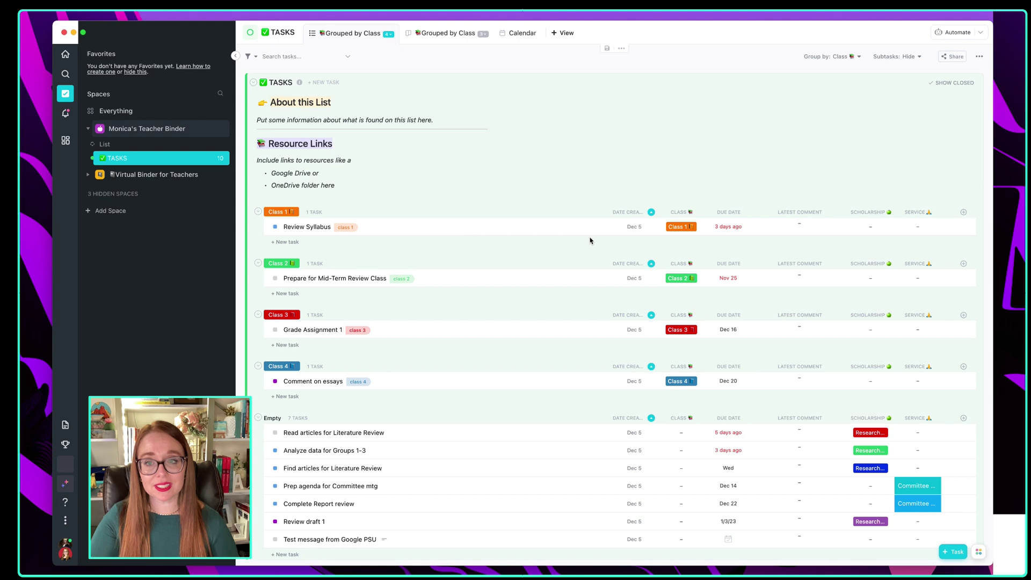
{"action": "scroll", "coordinate": [688, 223], "scroll_direction": "down", "scroll_amount": 1}
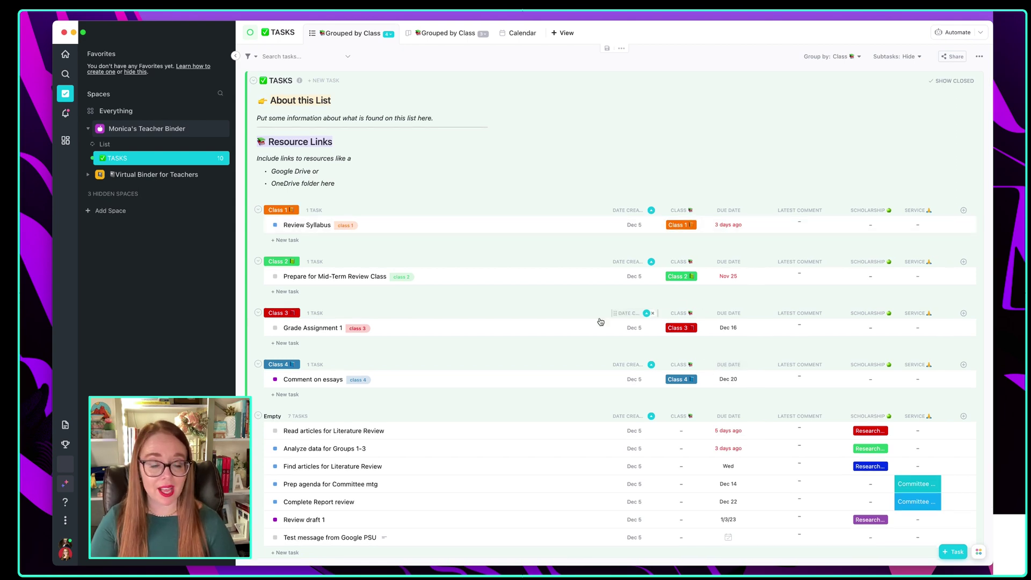
{"action": "scroll", "coordinate": [598, 328], "scroll_direction": "down", "scroll_amount": 2}
{"action": "scroll", "coordinate": [333, 456], "scroll_direction": "up", "scroll_amount": 1}
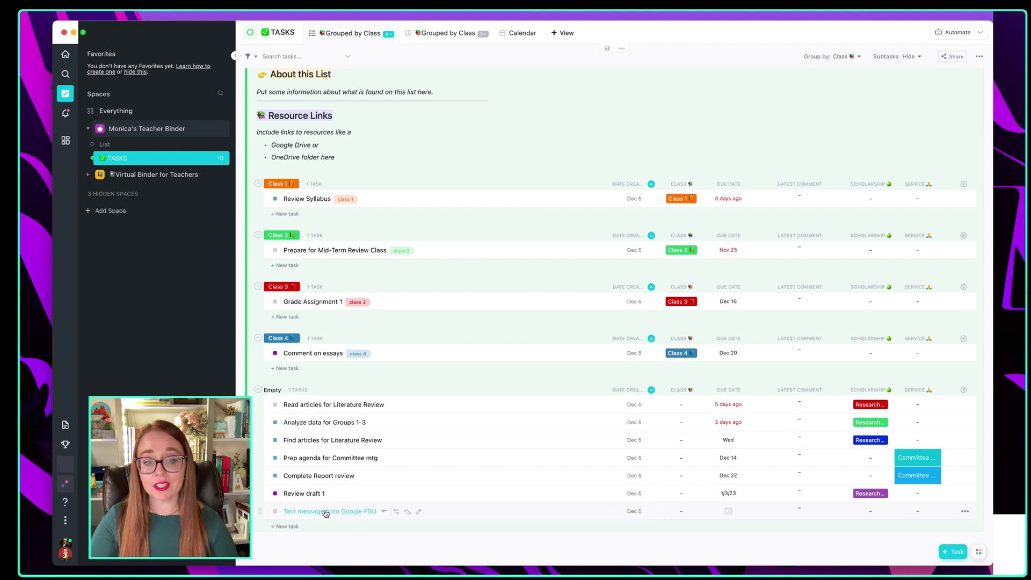
{"action": "left_click", "coordinate": [360, 512]}
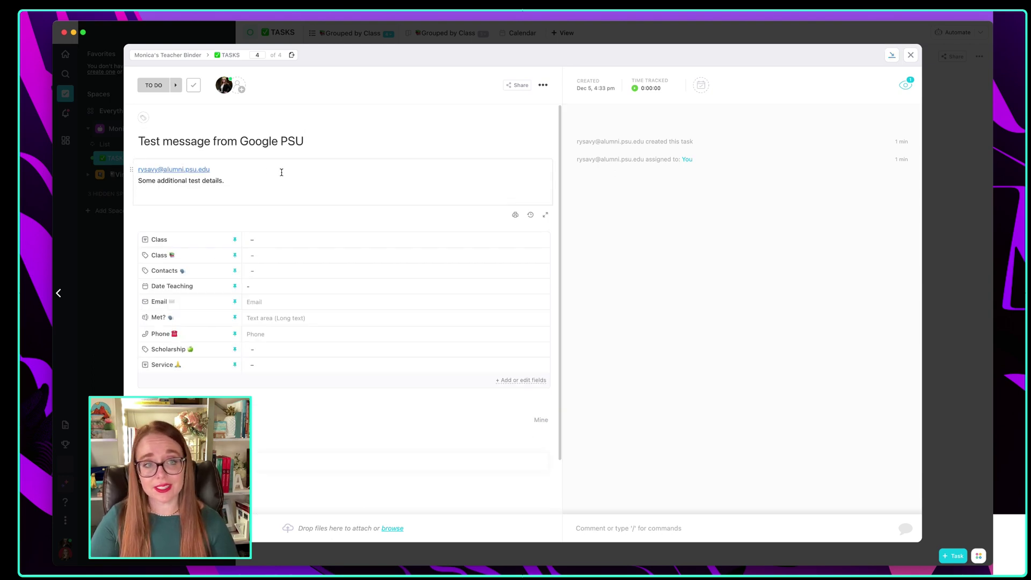
{"action": "left_click", "coordinate": [235, 169]}
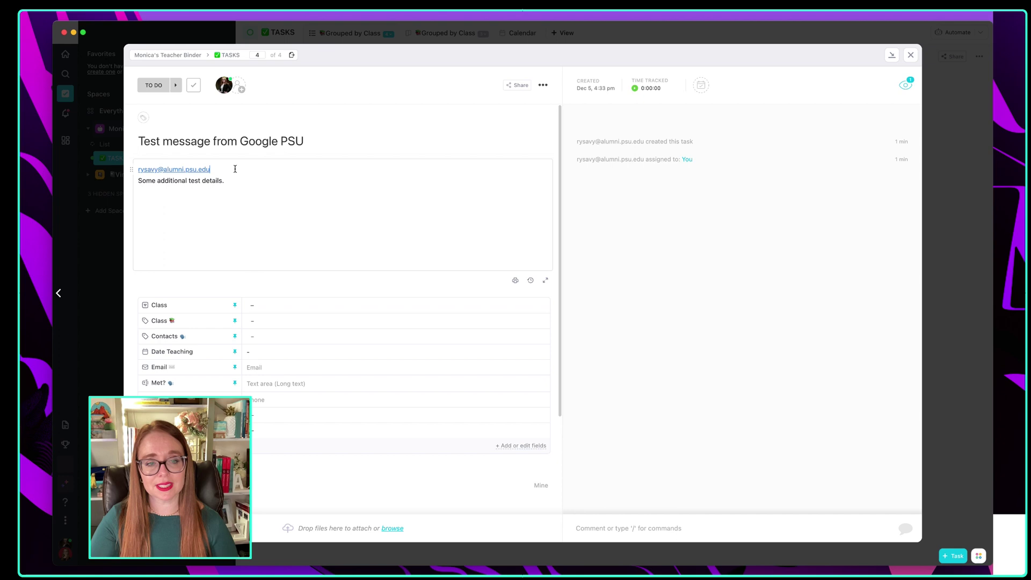
{"action": "left_click_drag", "start_coordinate": [304, 141], "coordinate": [128, 143]}
{"action": "left_click", "coordinate": [355, 144]}
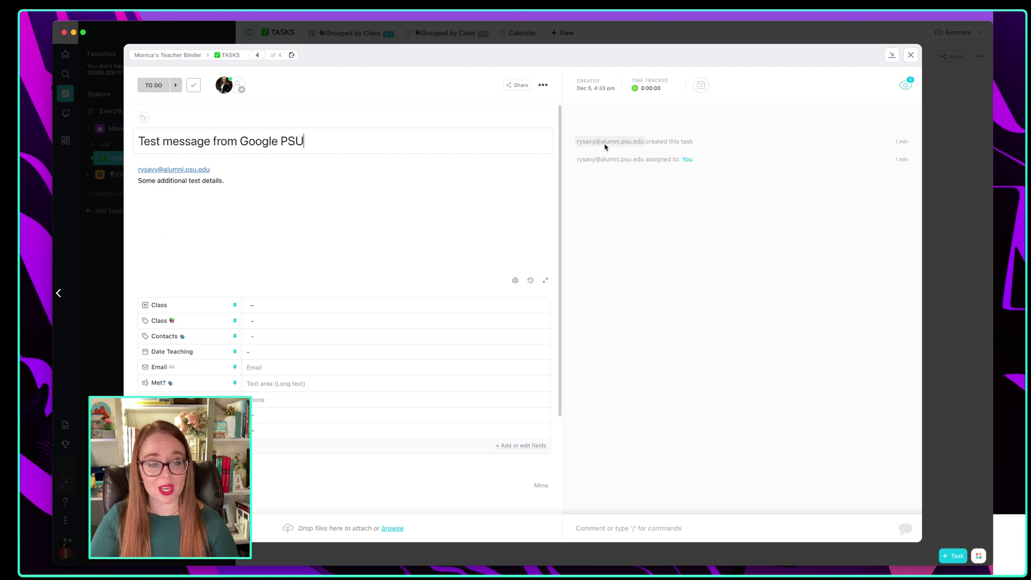
{"action": "left_click", "coordinate": [958, 218]}
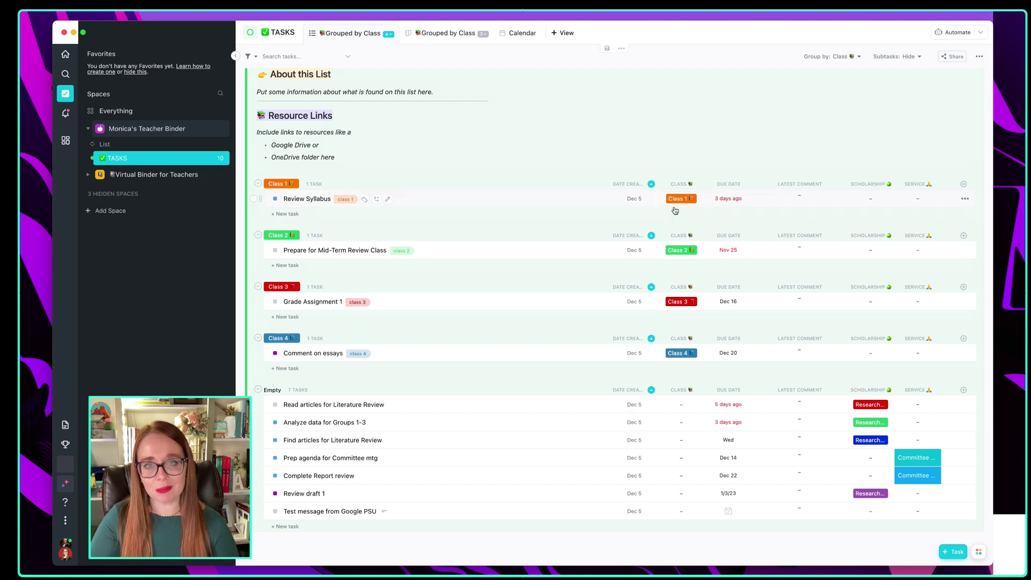
- Scroll the TASKS list down to the new forwarded Fwd: [POD] task in the Empty group
{"action": "scroll", "coordinate": [675, 211], "scroll_direction": "down", "scroll_amount": 1}
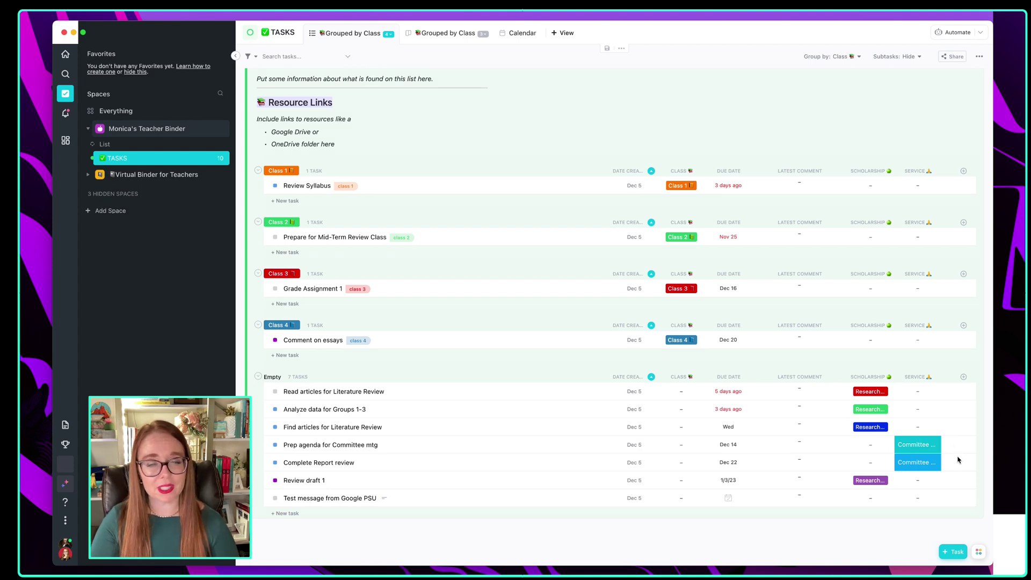
{"action": "scroll", "coordinate": [957, 456], "scroll_direction": "down", "scroll_amount": 2}
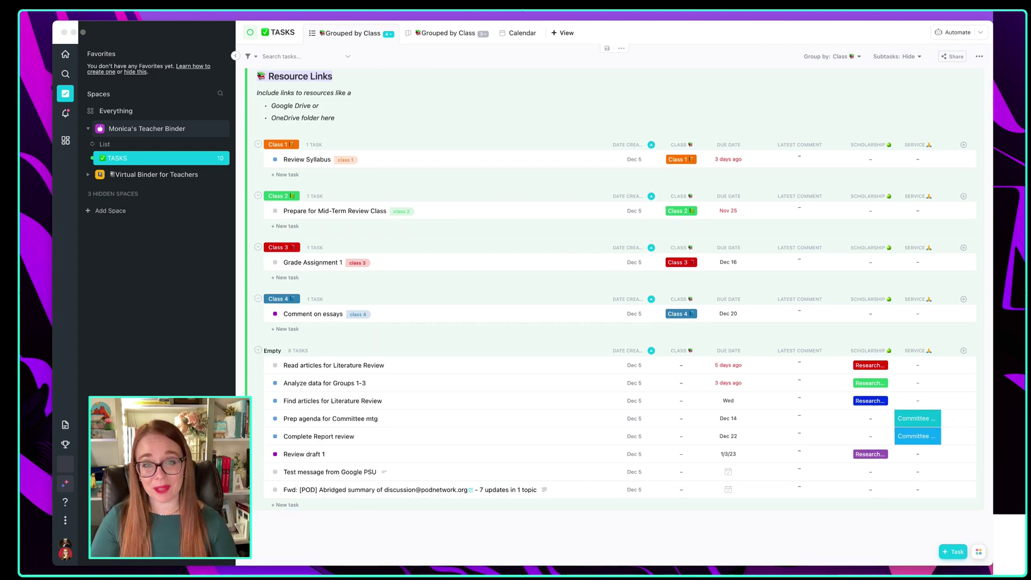
{"action": "left_click", "coordinate": [445, 493]}
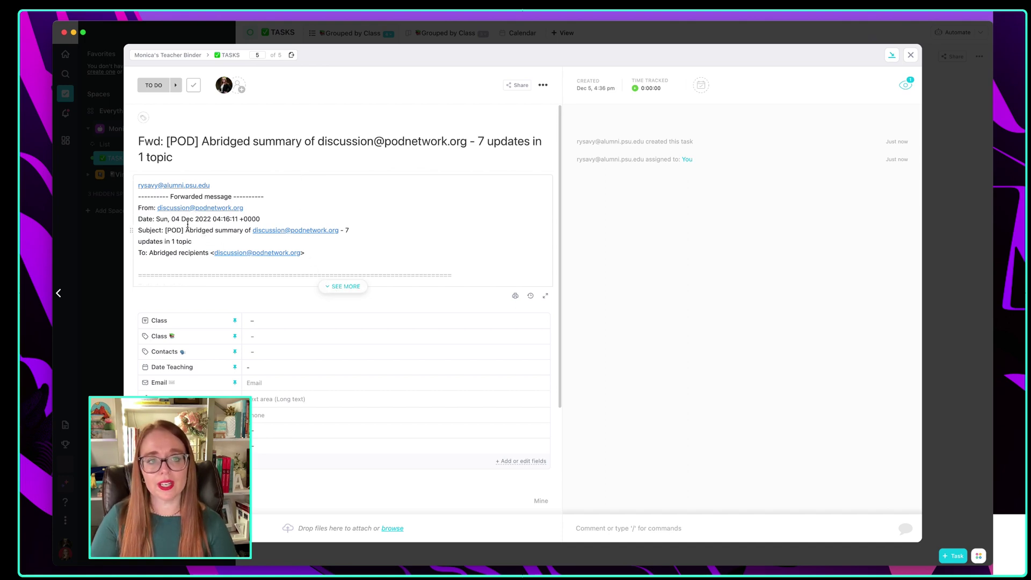
{"action": "left_click", "coordinate": [333, 287]}
{"action": "scroll", "coordinate": [290, 250], "scroll_direction": "down", "scroll_amount": 2}
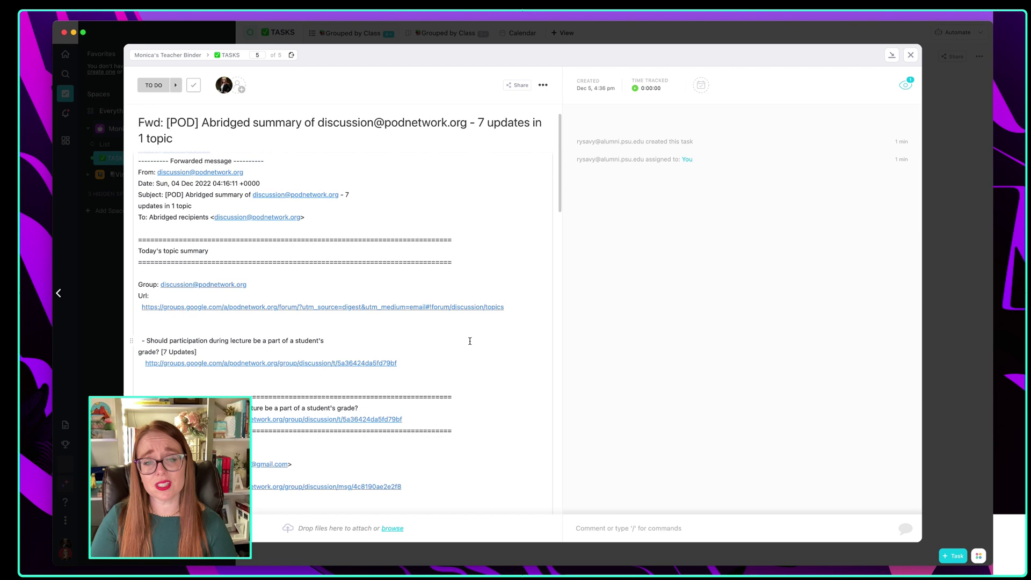
{"action": "scroll", "coordinate": [470, 341], "scroll_direction": "down", "scroll_amount": 10}
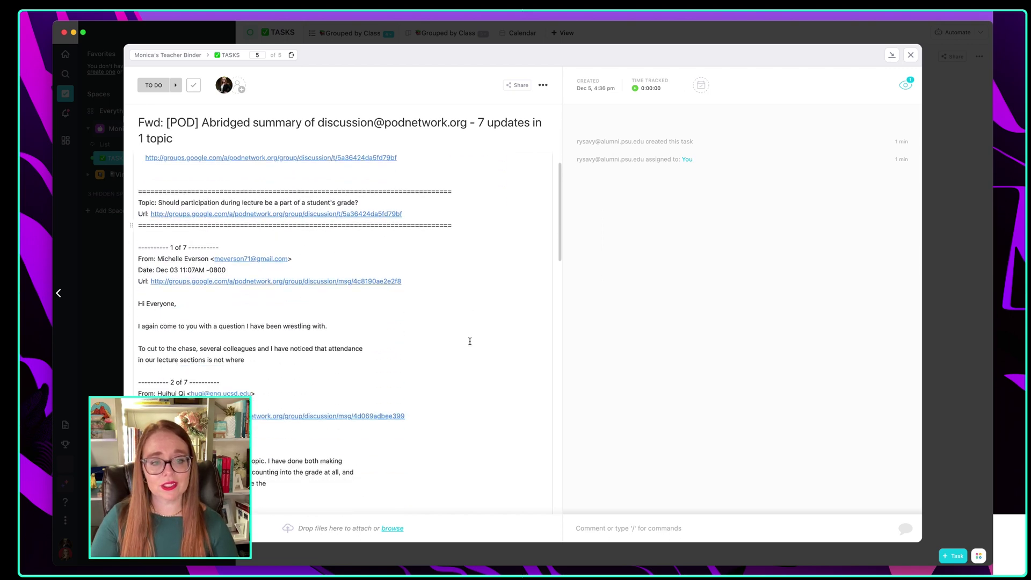
{"action": "scroll", "coordinate": [470, 341], "scroll_direction": "down", "scroll_amount": 15}
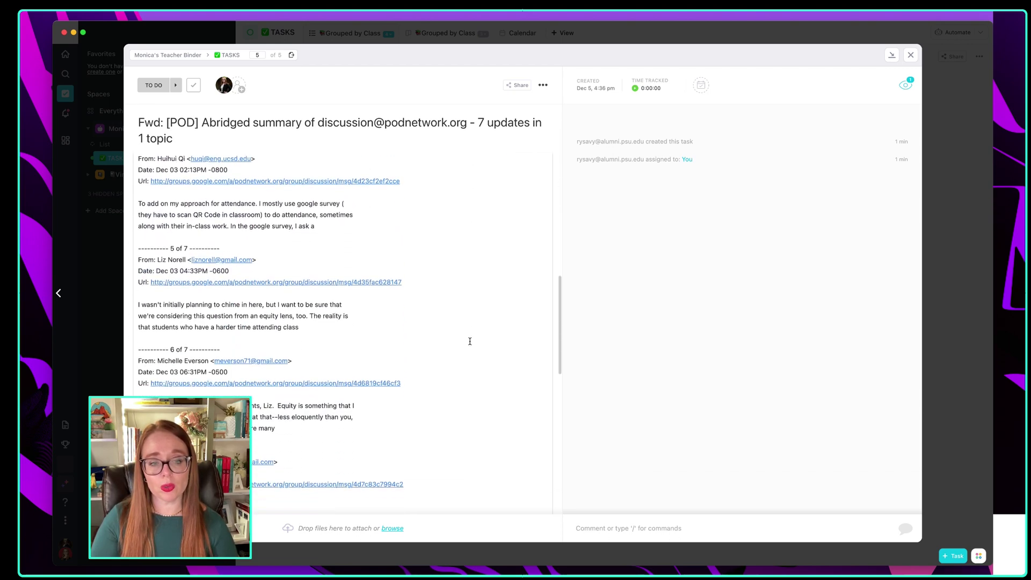
{"action": "scroll", "coordinate": [470, 342], "scroll_direction": "up", "scroll_amount": 20}
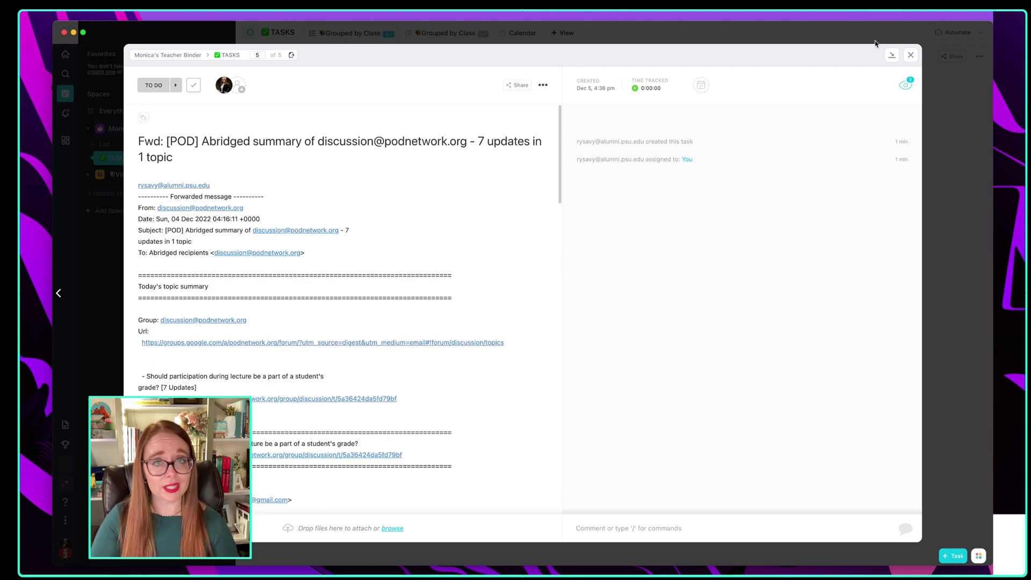
{"action": "left_click", "coordinate": [913, 56]}
{"action": "scroll", "coordinate": [774, 159], "scroll_direction": "down", "scroll_amount": 3}
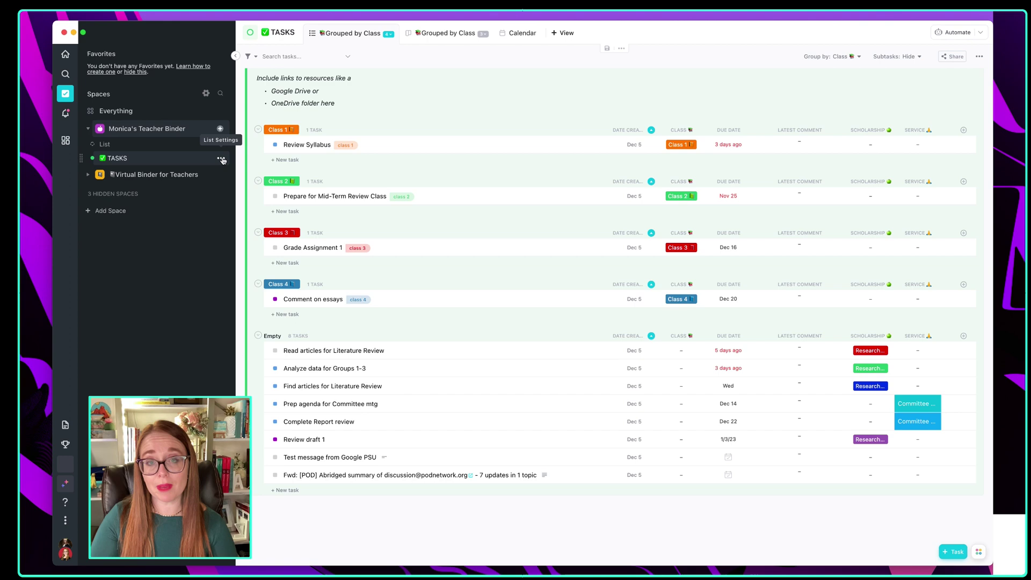
{"action": "left_click", "coordinate": [221, 158]}
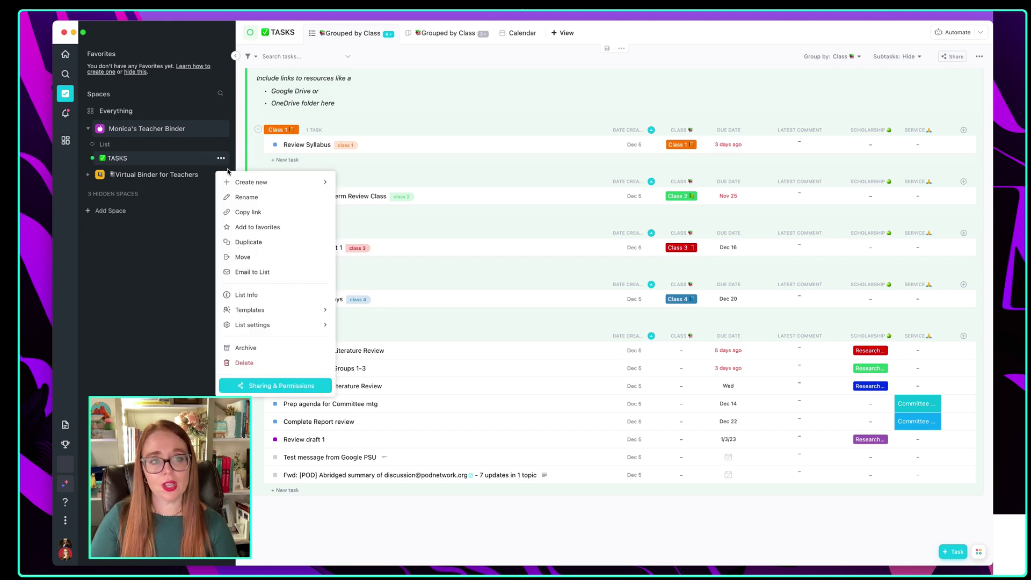
{"action": "left_click", "coordinate": [288, 270]}
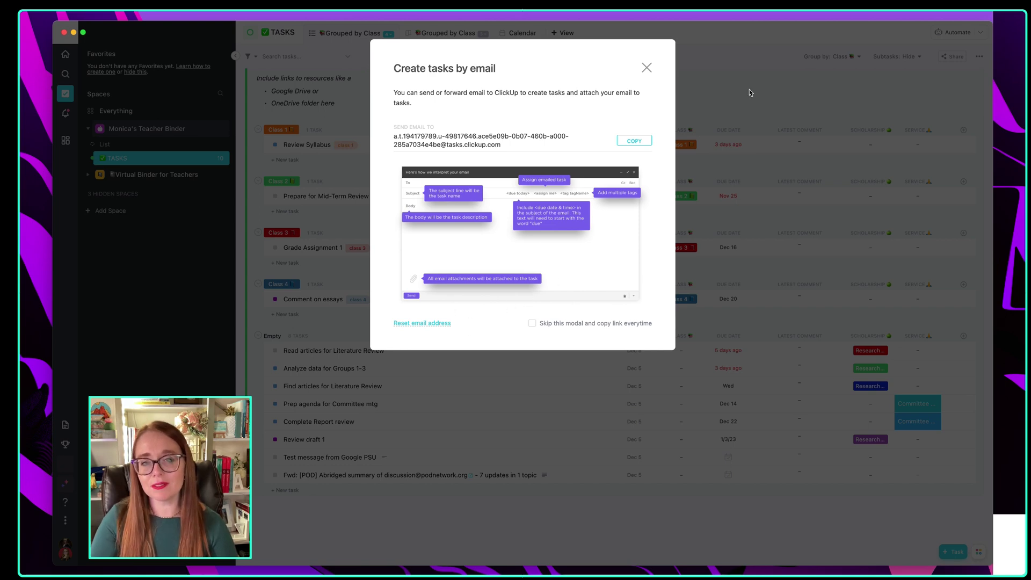
{"action": "left_click", "coordinate": [647, 68]}
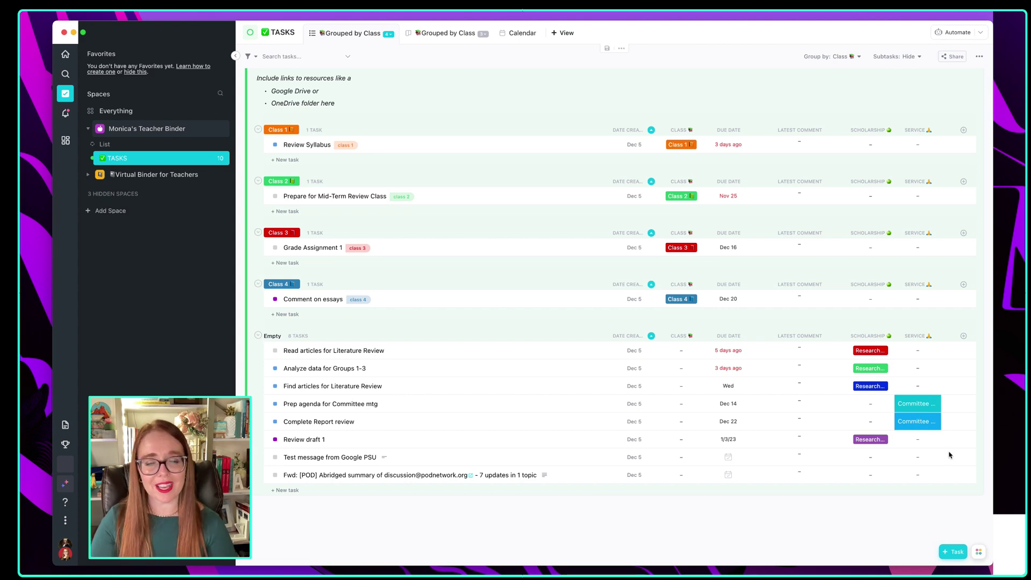
{"action": "scroll", "coordinate": [625, 140], "scroll_direction": "up", "scroll_amount": 3}
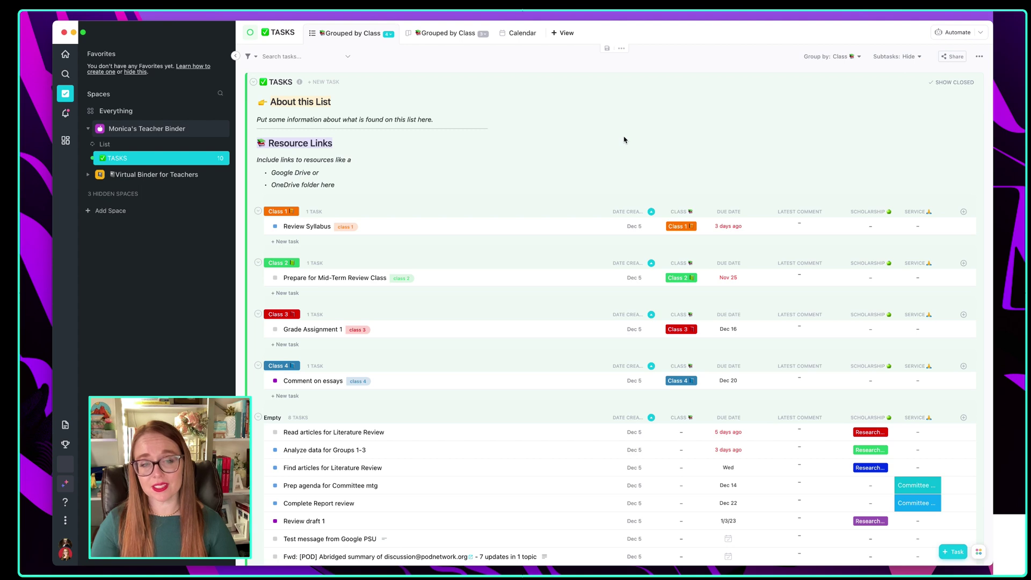
{"action": "left_click", "coordinate": [213, 163]}
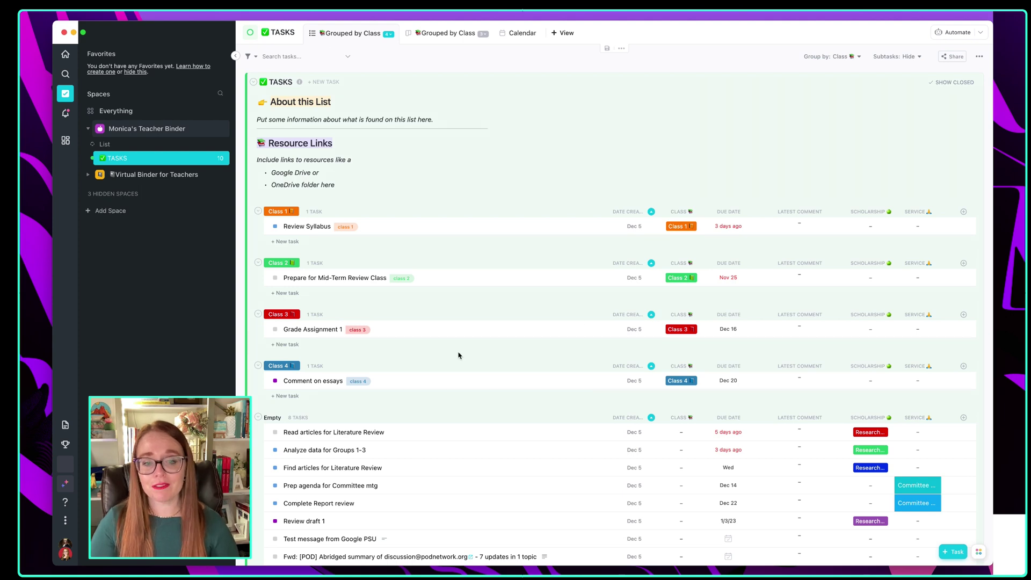
{"action": "scroll", "coordinate": [453, 387], "scroll_direction": "down", "scroll_amount": 2}
{"action": "scroll", "coordinate": [453, 387], "scroll_direction": "down", "scroll_amount": 2}
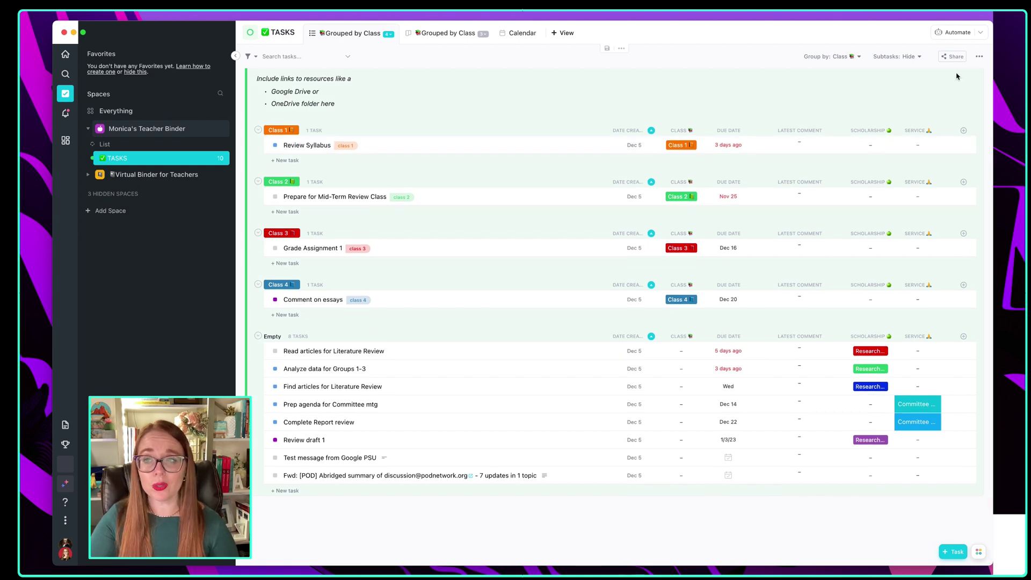
- Start a new automation triggered when a task is created, limited to tasks created by Email
{"action": "left_click", "coordinate": [981, 33]}
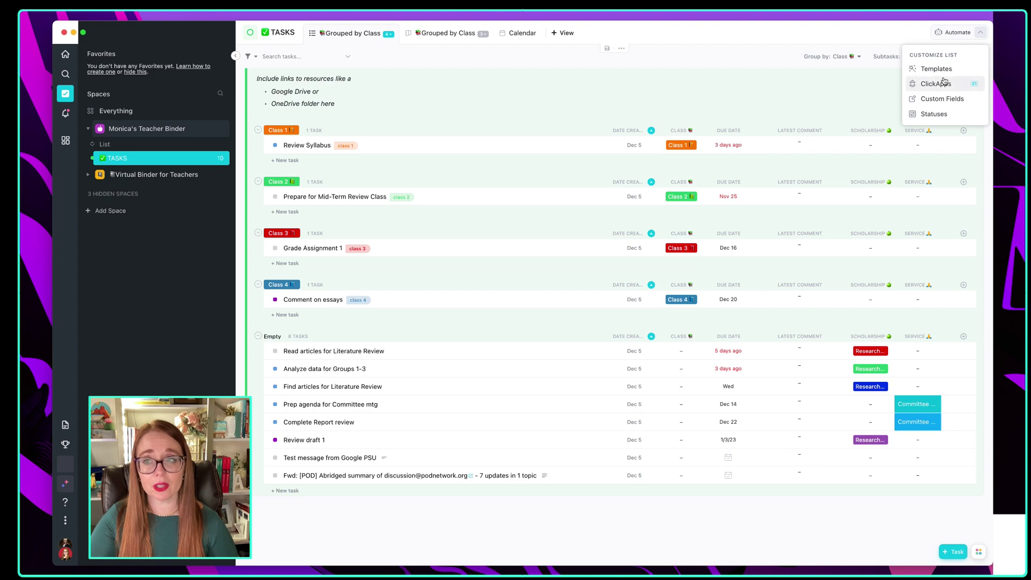
{"action": "left_click", "coordinate": [944, 36]}
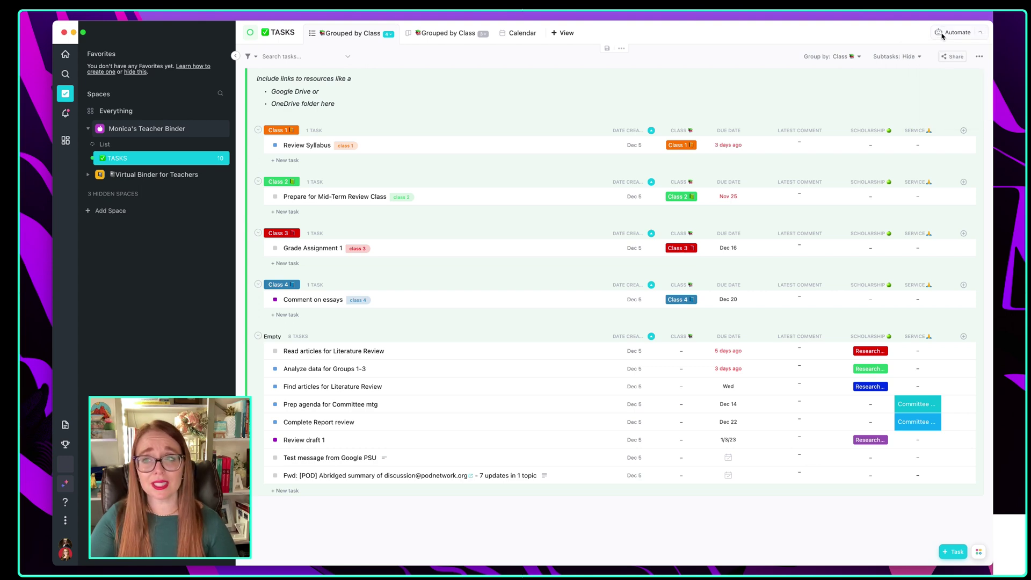
{"action": "left_click", "coordinate": [944, 34]}
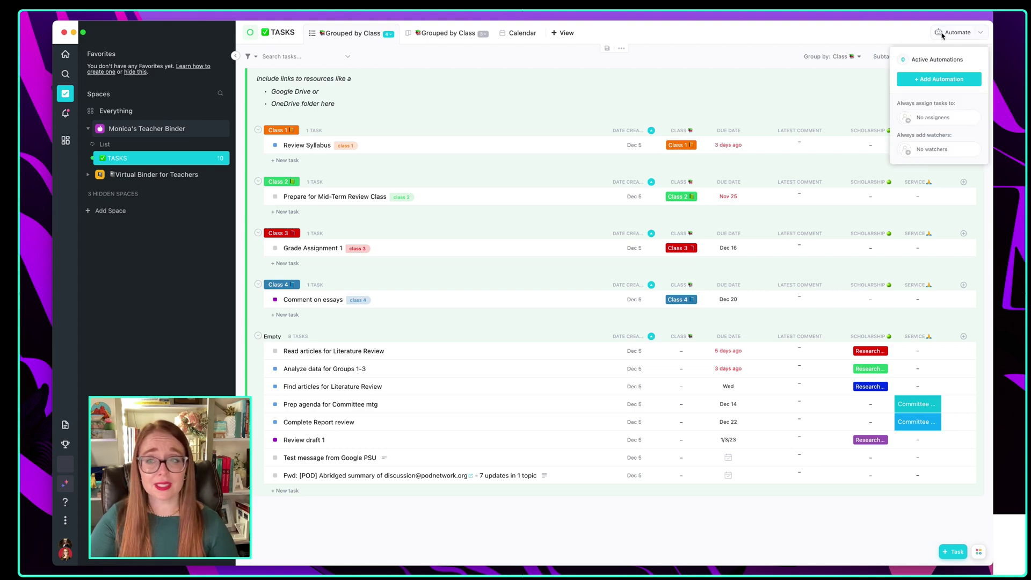
{"action": "left_click", "coordinate": [939, 81]}
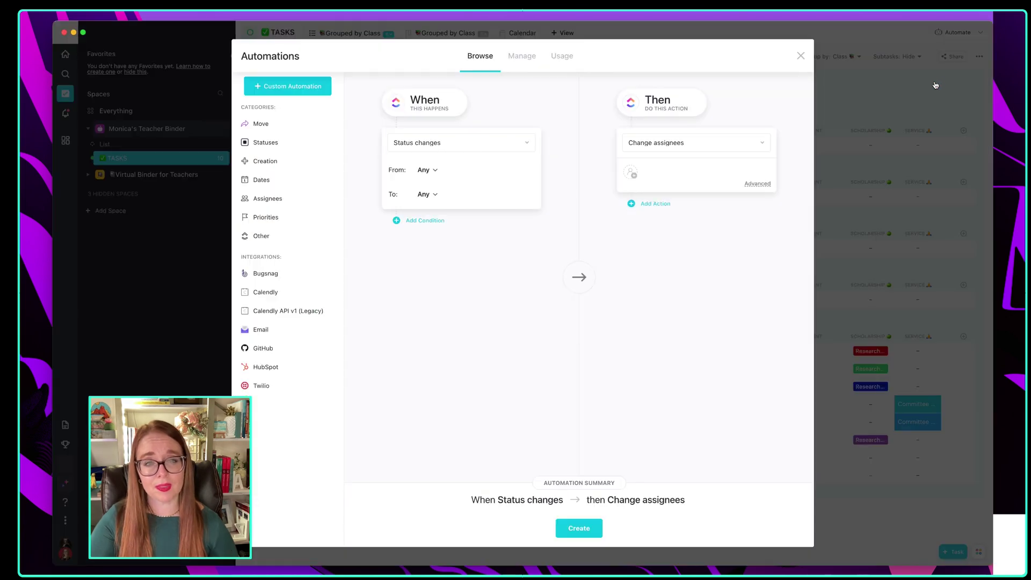
{"action": "left_click", "coordinate": [464, 145]}
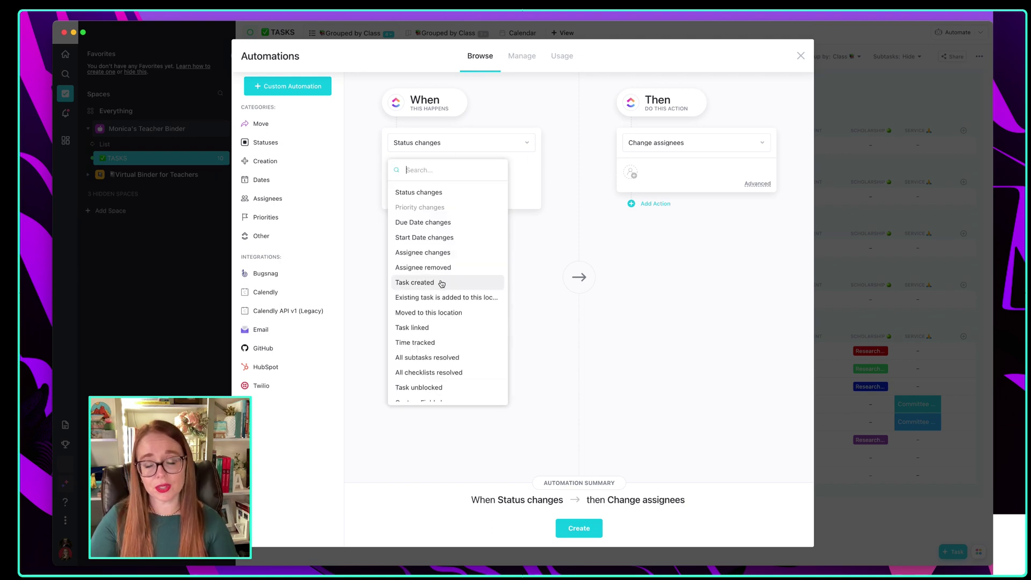
{"action": "left_click", "coordinate": [441, 283]}
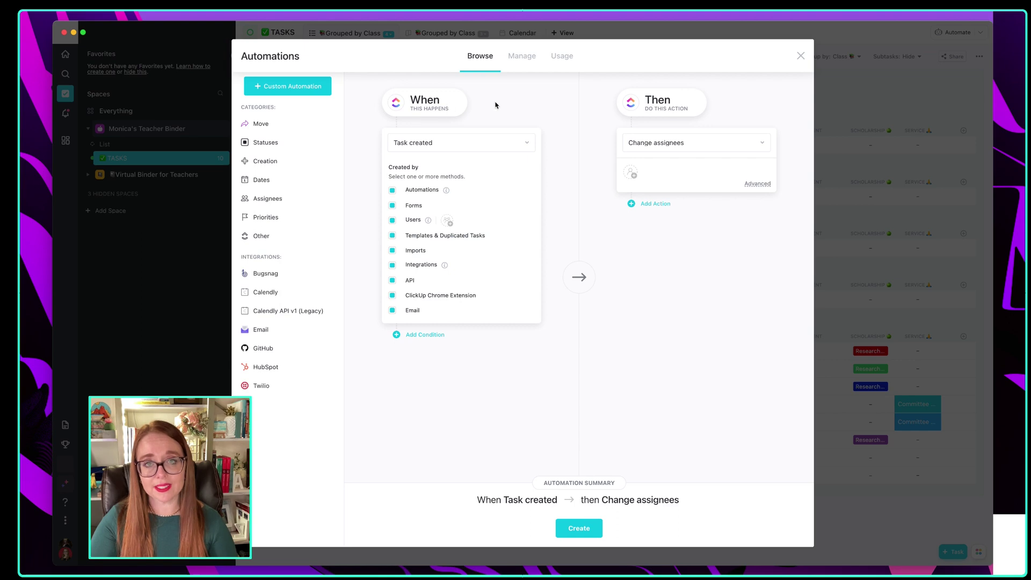
{"action": "left_click", "coordinate": [392, 190]}
{"action": "left_click", "coordinate": [392, 220]}
{"action": "left_click", "coordinate": [393, 235]}
{"action": "left_click", "coordinate": [393, 251]}
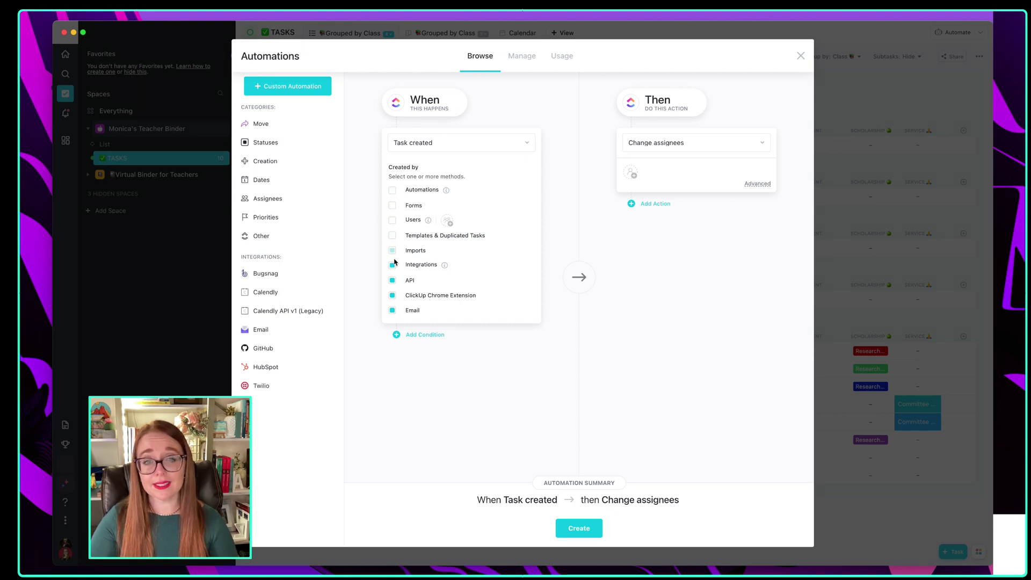
{"action": "left_click", "coordinate": [393, 265]}
{"action": "left_click", "coordinate": [393, 280]}
{"action": "left_click", "coordinate": [392, 296]}
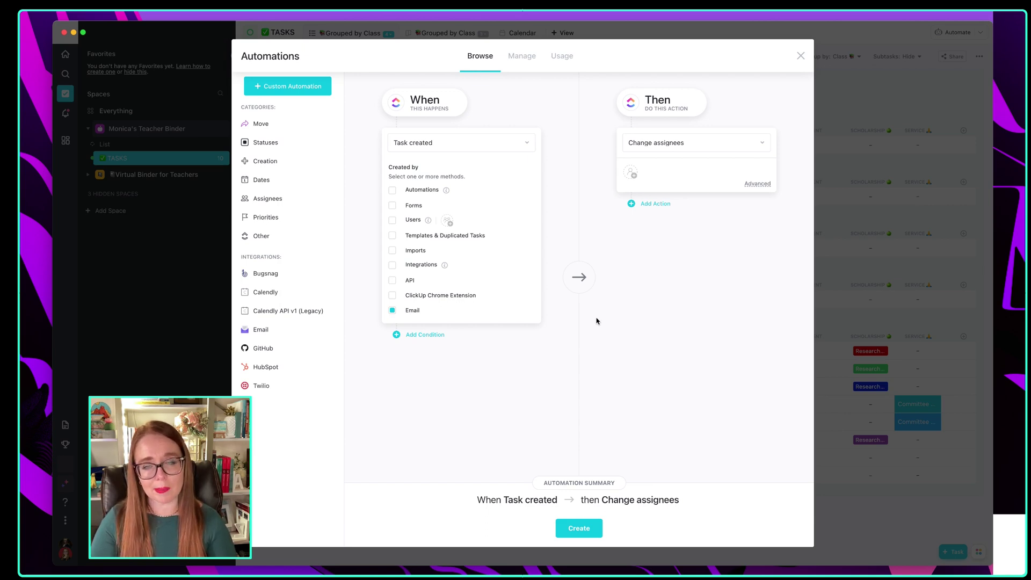
- Make the automation's action Change tags adding the 'email' tag, and create it
{"action": "left_click", "coordinate": [652, 143]}
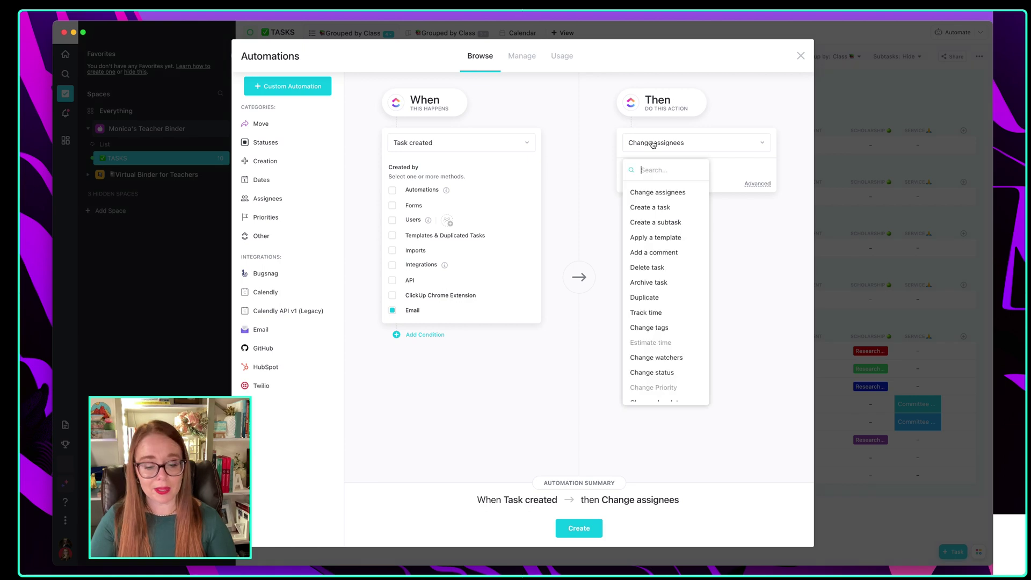
{"action": "type", "text": "tag"}
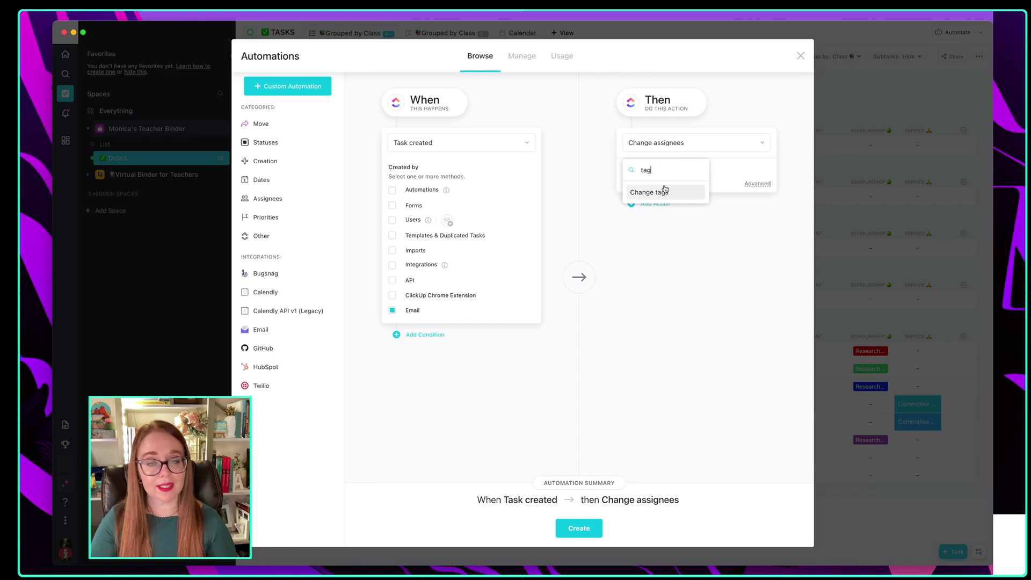
{"action": "left_click", "coordinate": [650, 193]}
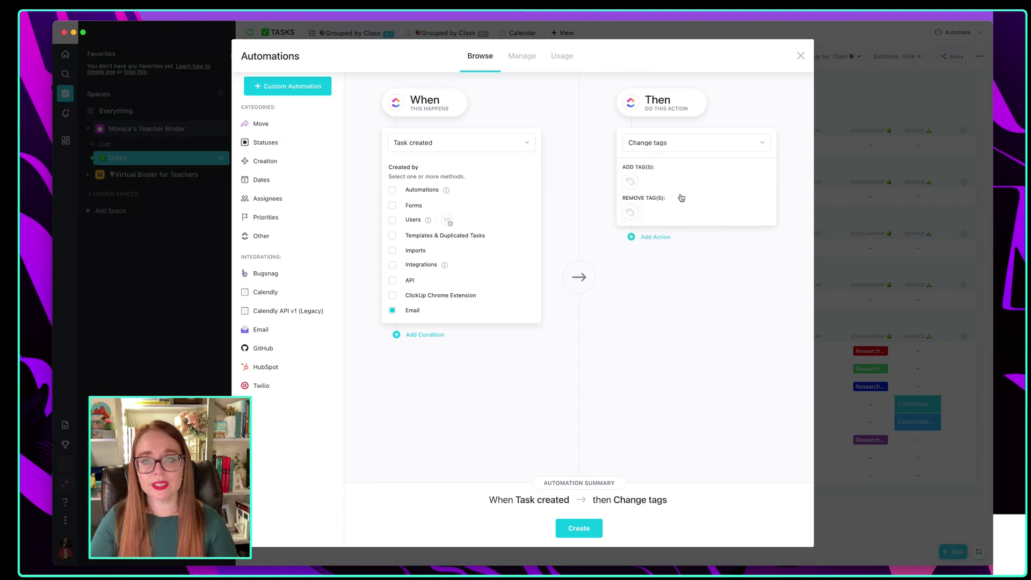
{"action": "left_click", "coordinate": [632, 183]}
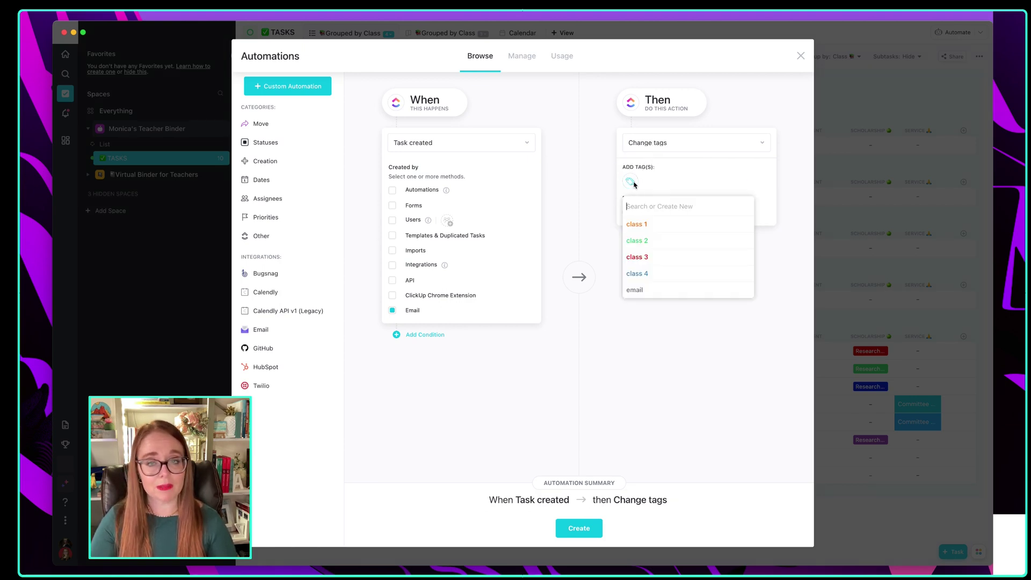
{"action": "left_click", "coordinate": [651, 290]}
{"action": "left_click", "coordinate": [688, 297]}
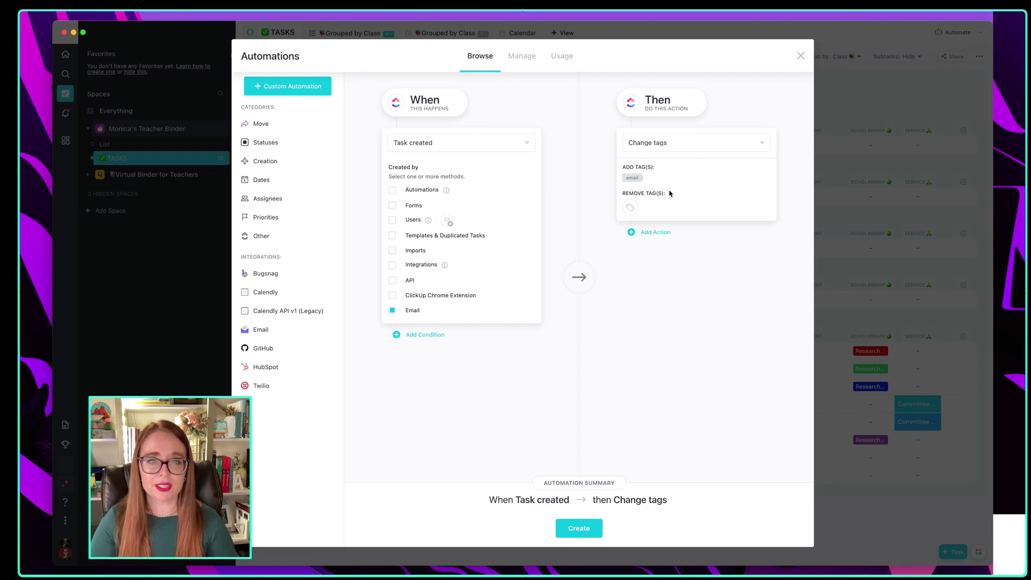
{"action": "left_click", "coordinate": [600, 528]}
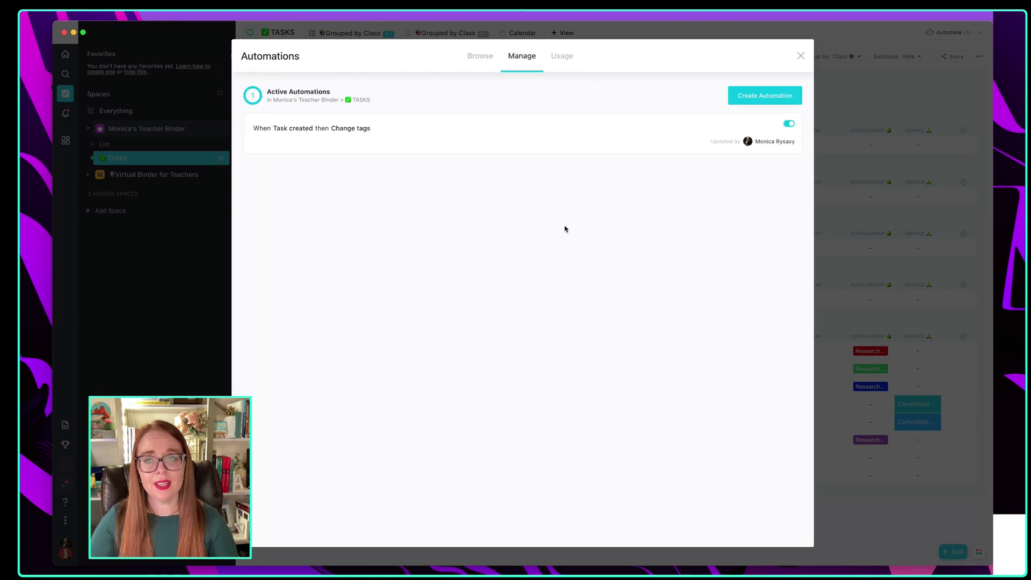
- Give the automation the description 'Automation to tag any"email"' and close the Automations window
{"action": "mouse_move", "coordinate": [573, 128]}
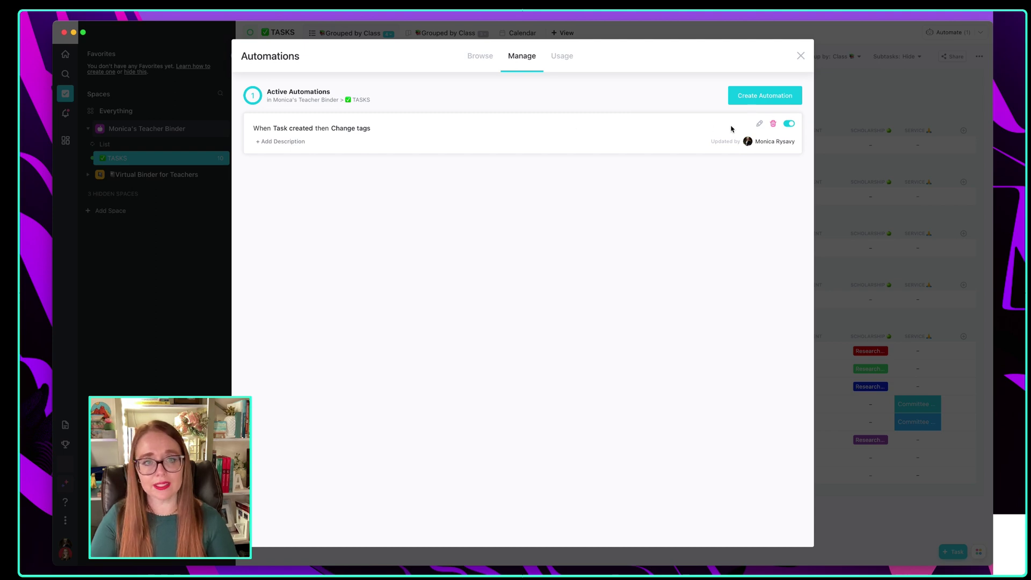
{"action": "left_click", "coordinate": [295, 141]}
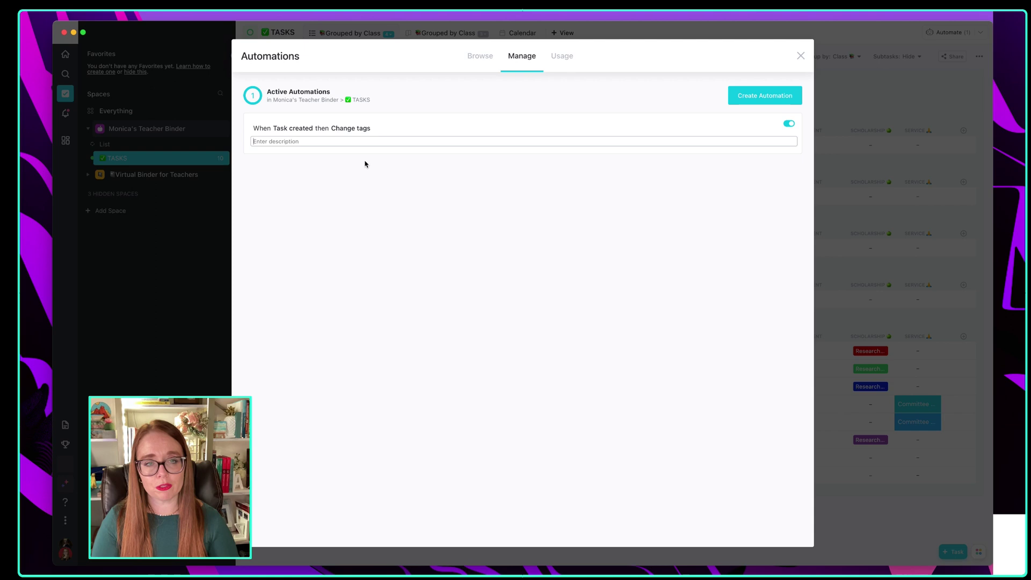
{"action": "type", "text": "Automation to tag"}
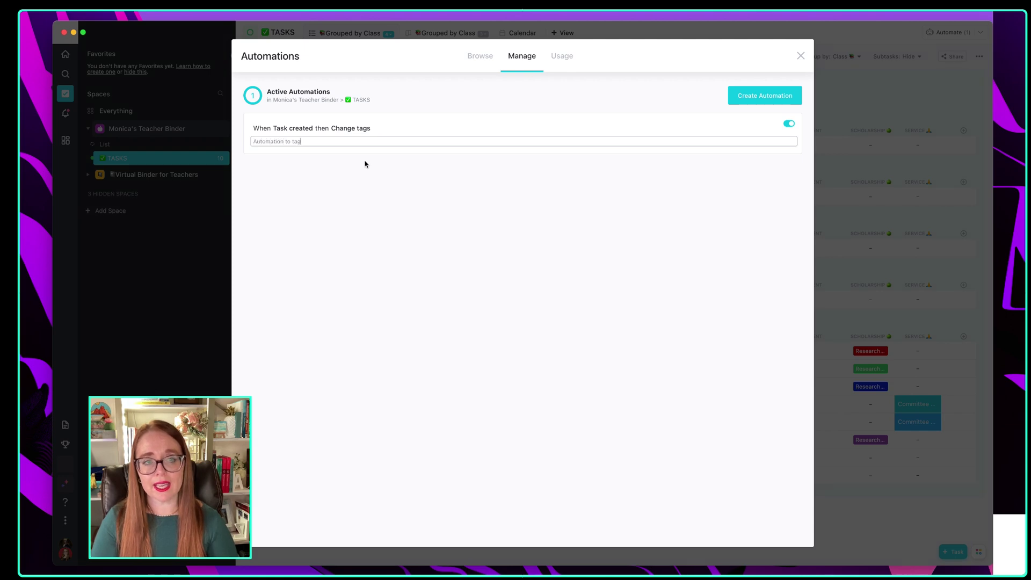
{"action": "type", "text": " anything I email"}
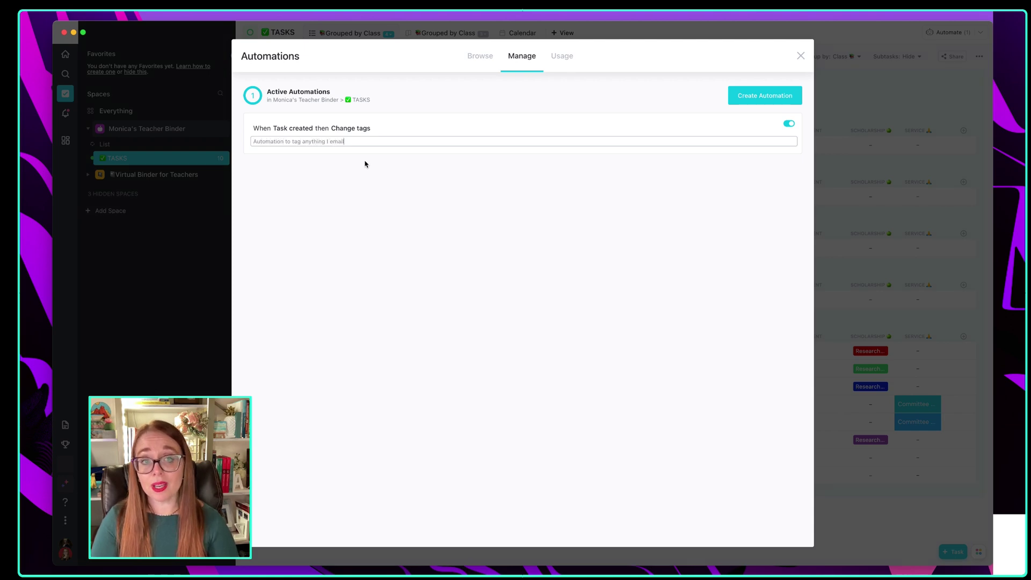
{"action": "type", "text": "\"em"}
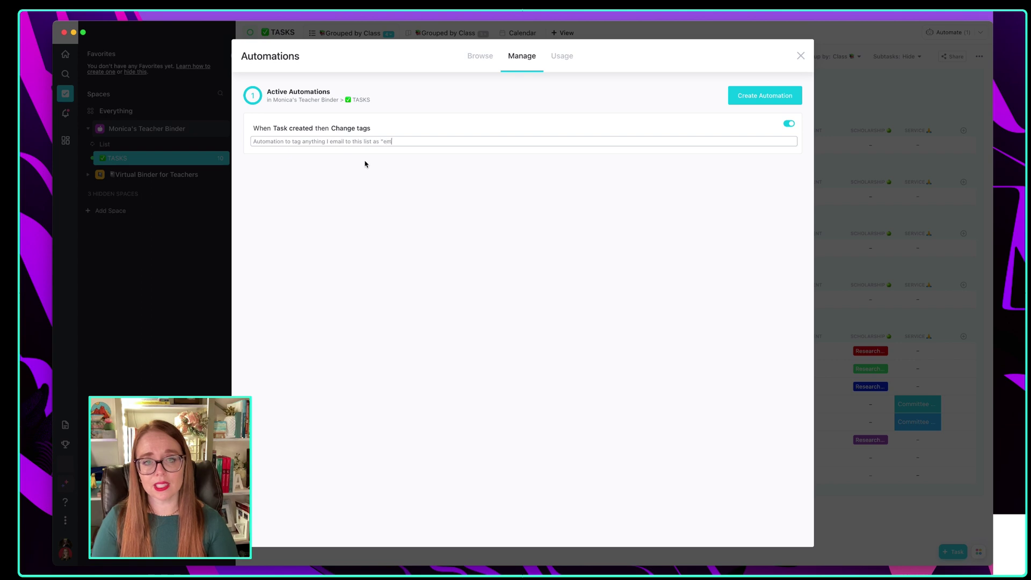
{"action": "type", "text": "ail\""}
{"action": "key", "text": "Return"}
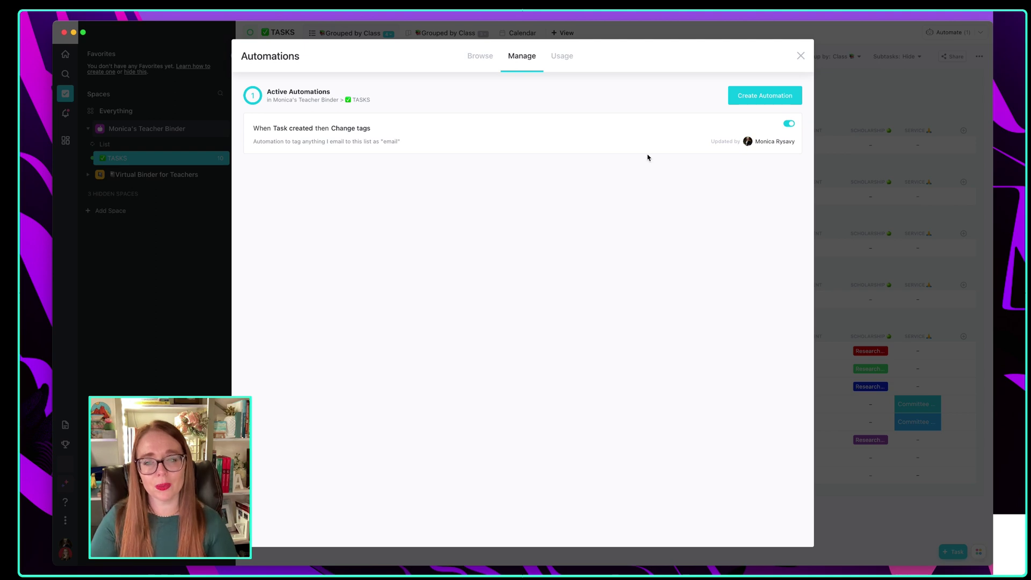
{"action": "left_click", "coordinate": [911, 83]}
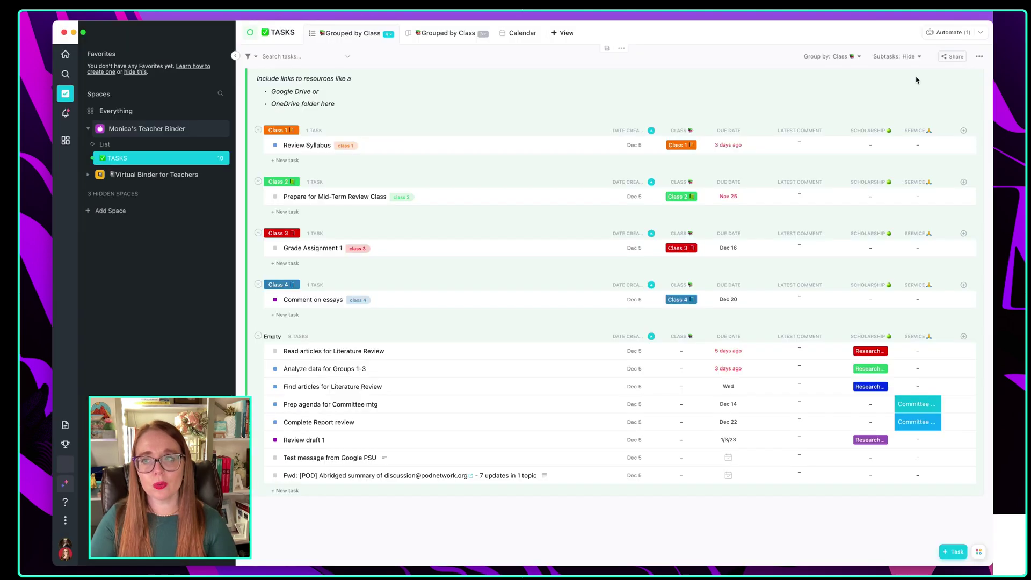
- Check the email-tagging rule under Active Automations, then close the window
{"action": "left_click", "coordinate": [960, 35]}
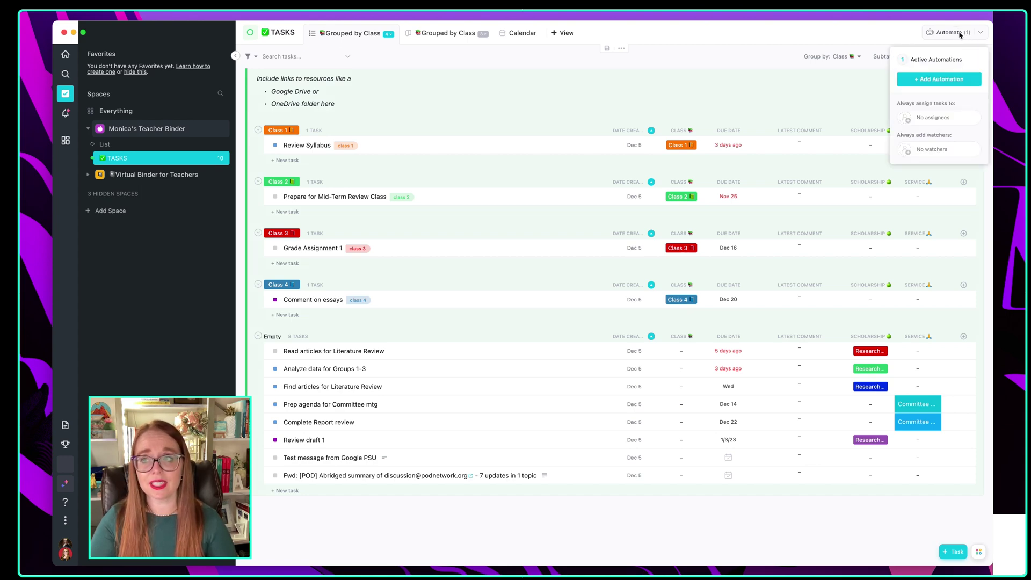
{"action": "left_click", "coordinate": [959, 56]}
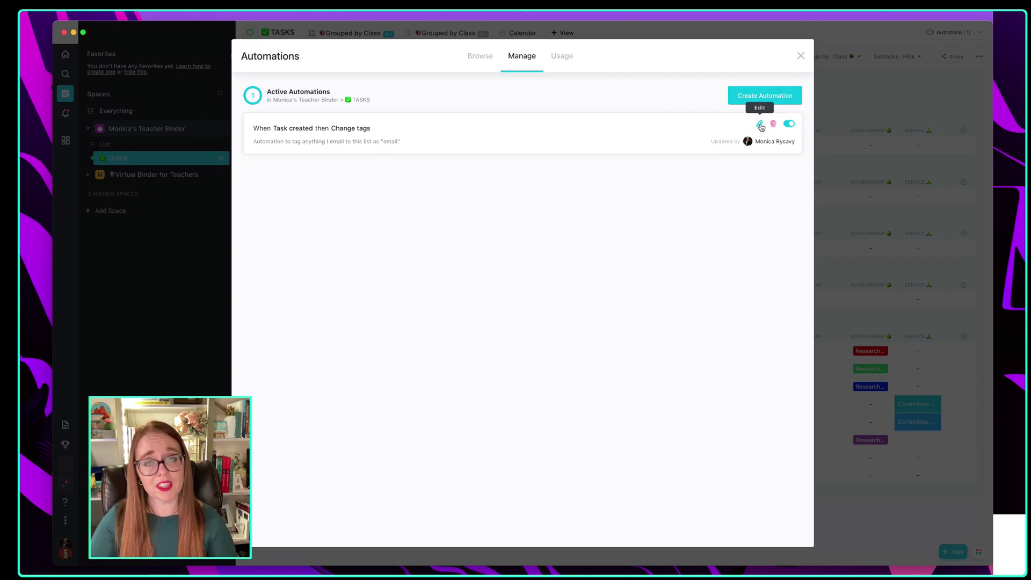
{"action": "left_click", "coordinate": [841, 98]}
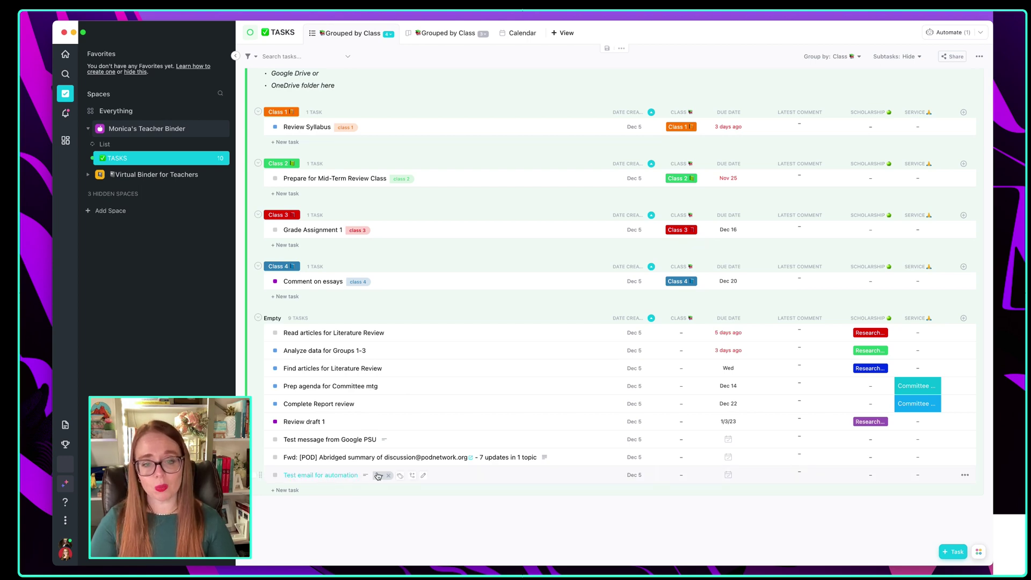
- Open the 'Test email for automation' task to confirm the email tag was applied, then close it
{"action": "left_click", "coordinate": [341, 477]}
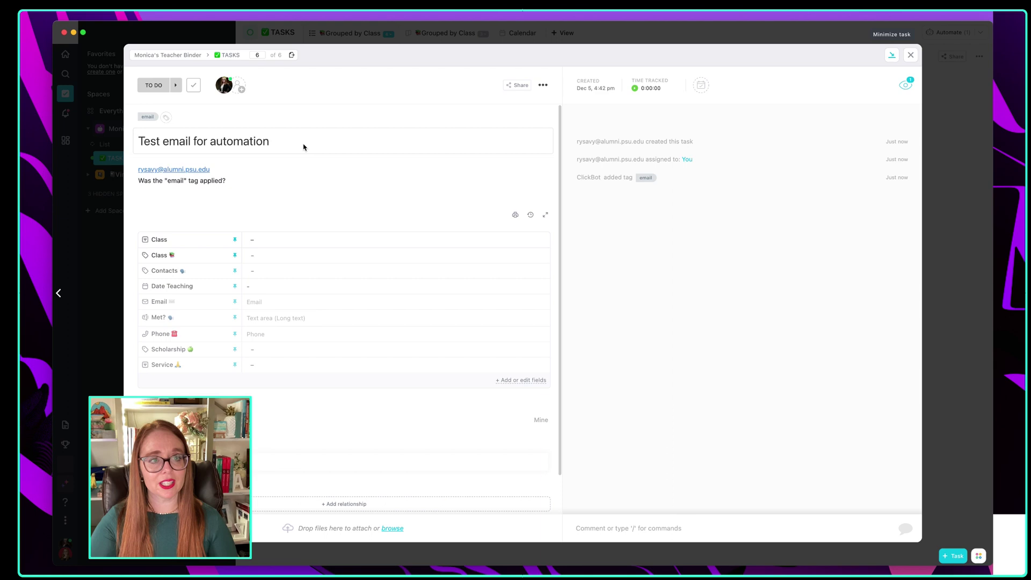
{"action": "left_click", "coordinate": [150, 182]}
{"action": "left_click_drag", "start_coordinate": [264, 183], "coordinate": [122, 184]}
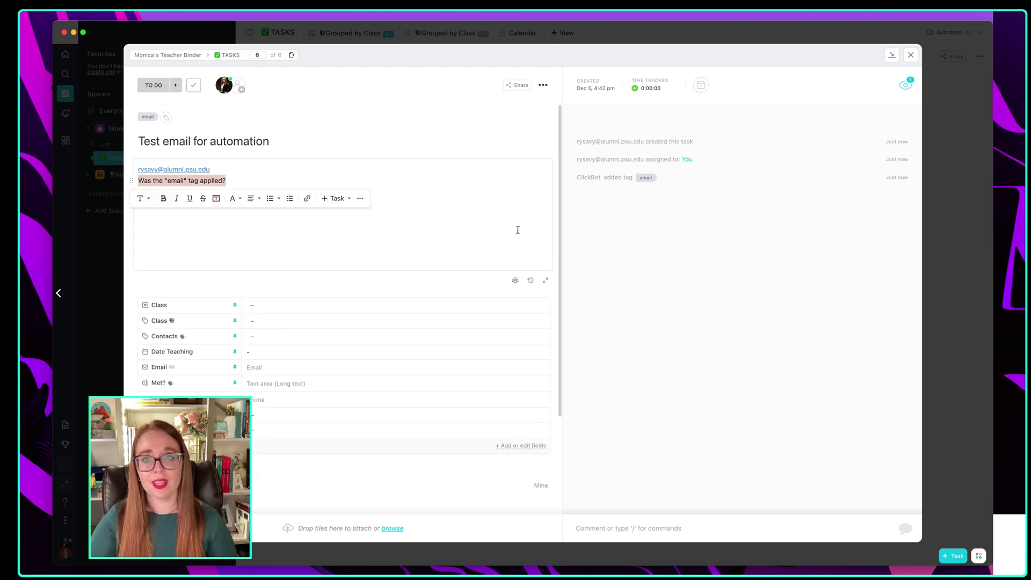
{"action": "left_click", "coordinate": [632, 219]}
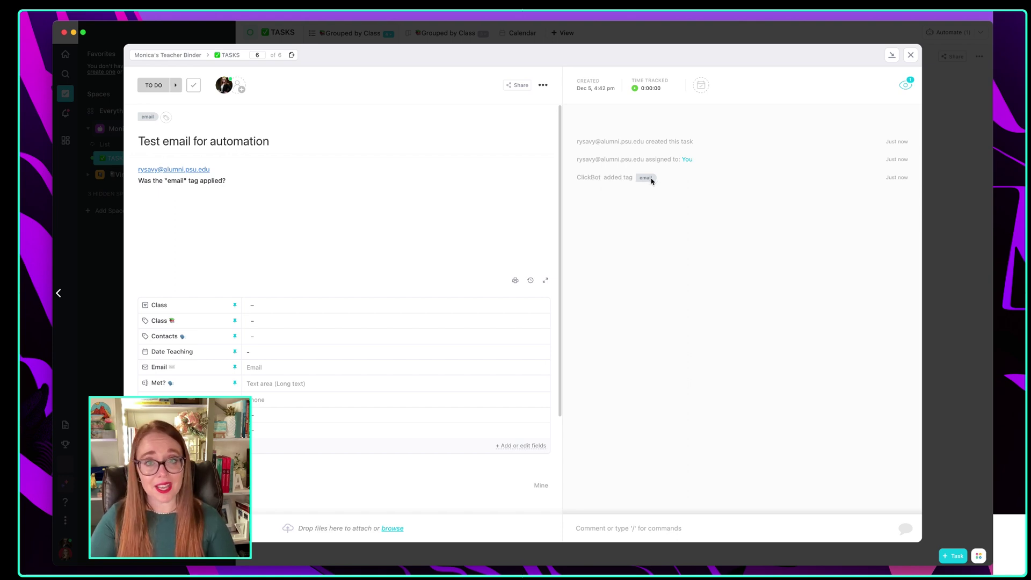
{"action": "left_click", "coordinate": [945, 224]}
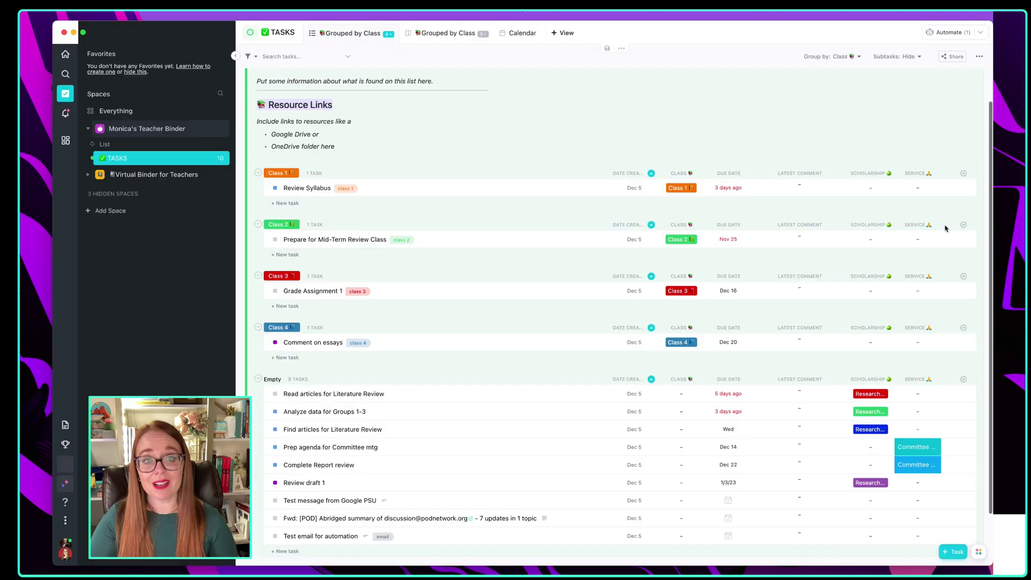
{"action": "scroll", "coordinate": [660, 237], "scroll_direction": "down", "scroll_amount": 2}
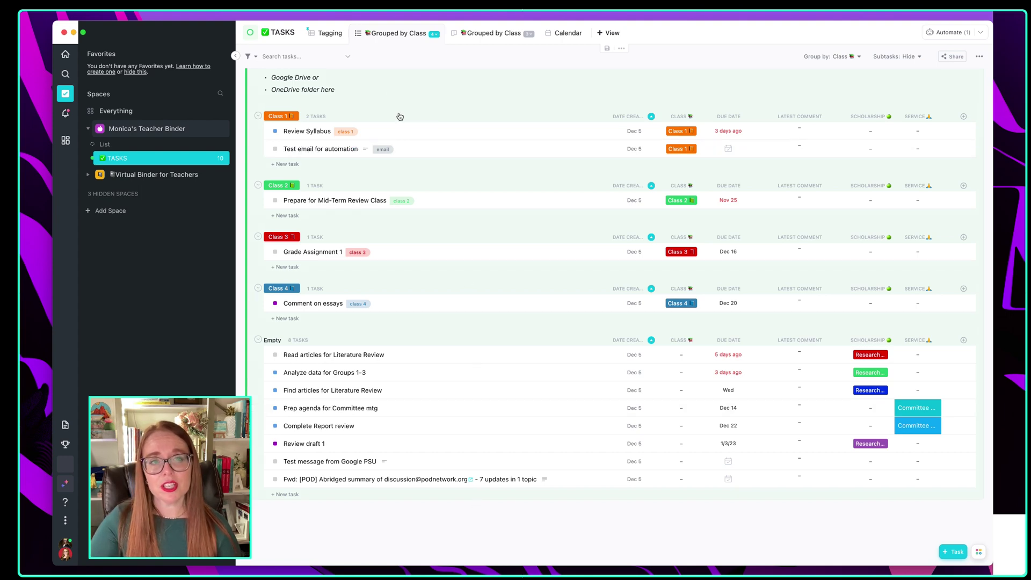
- Switch to the Tagging table view and review its filter conditions
{"action": "left_click", "coordinate": [329, 36]}
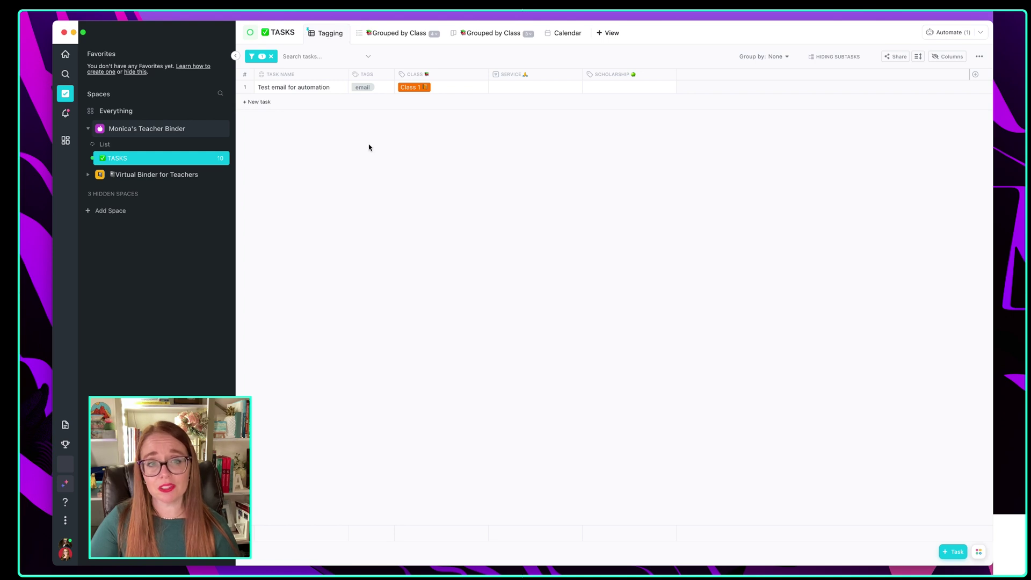
{"action": "left_click", "coordinate": [262, 57]}
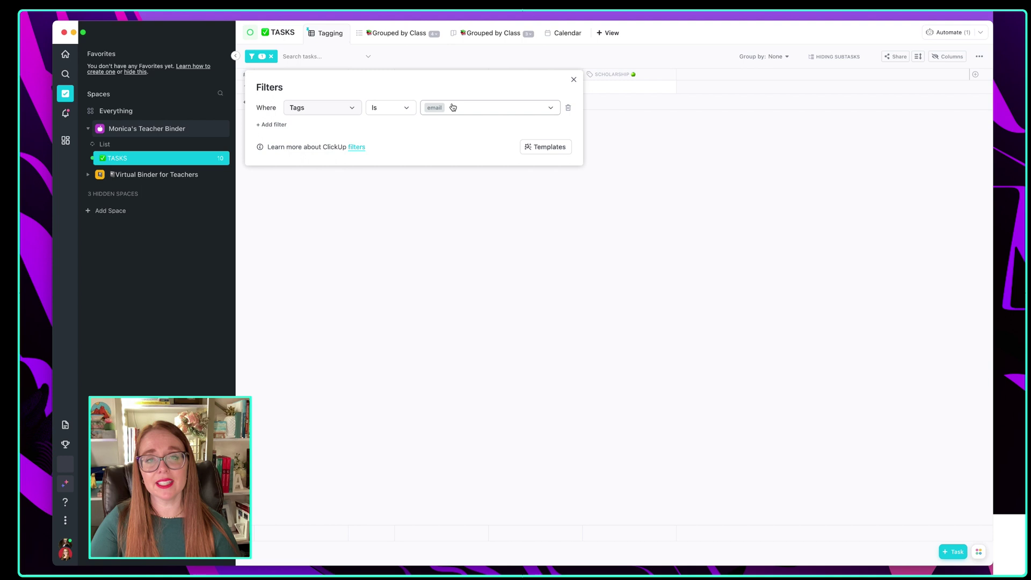
{"action": "left_click", "coordinate": [468, 187]}
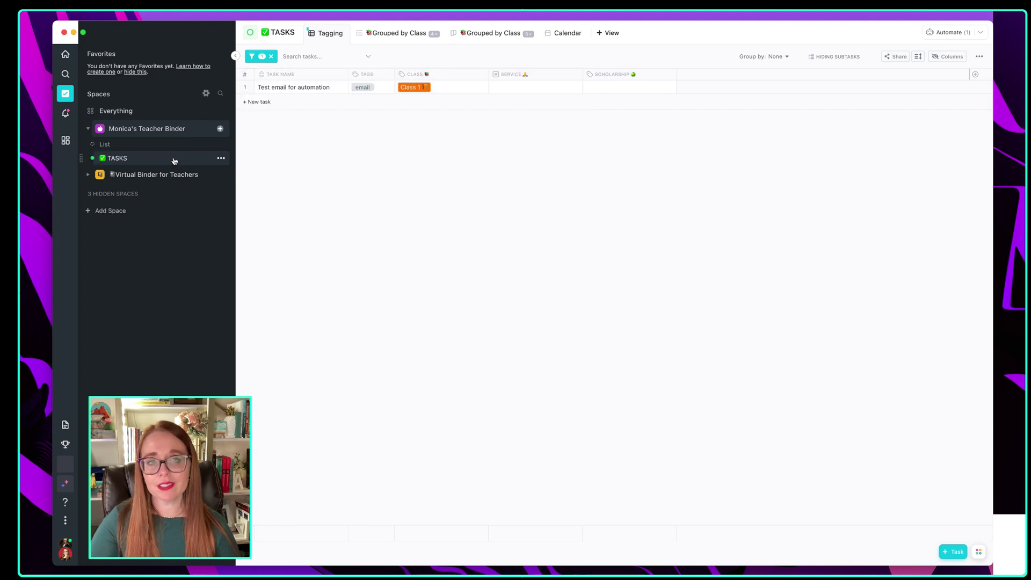
{"action": "left_click", "coordinate": [192, 166]}
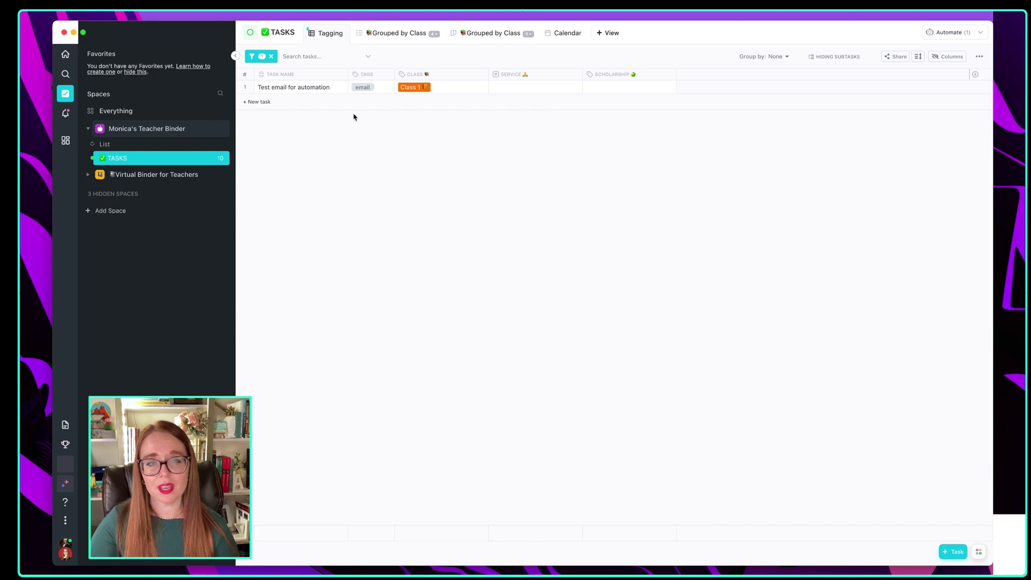
- Set the test task's Class to Class 2, Service to Committee 1, Scholarship to Research Project 3
{"action": "left_click", "coordinate": [434, 88]}
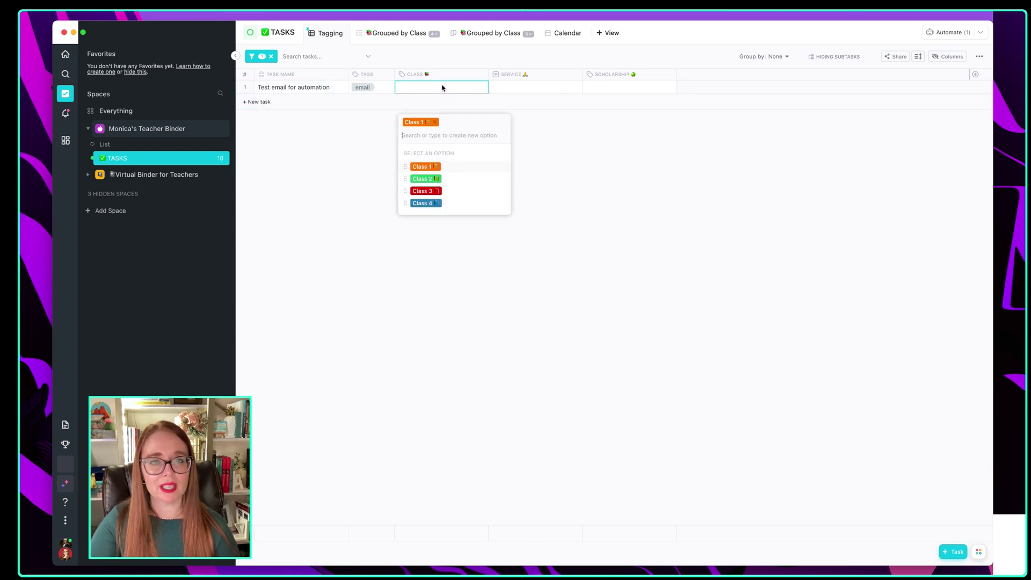
{"action": "left_click", "coordinate": [435, 122]}
{"action": "left_click", "coordinate": [607, 146]}
{"action": "left_click", "coordinate": [466, 87]}
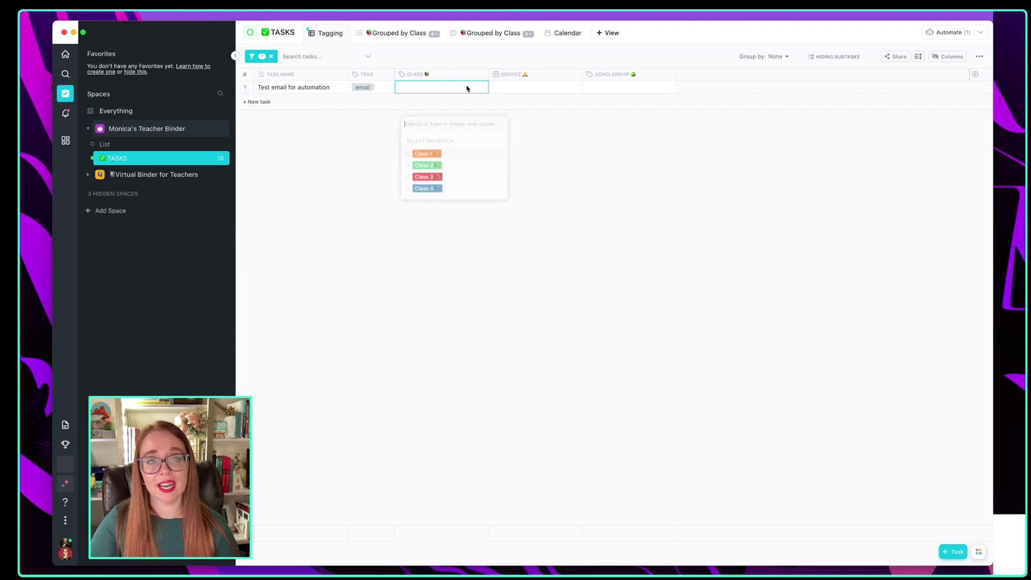
{"action": "left_click", "coordinate": [435, 166]}
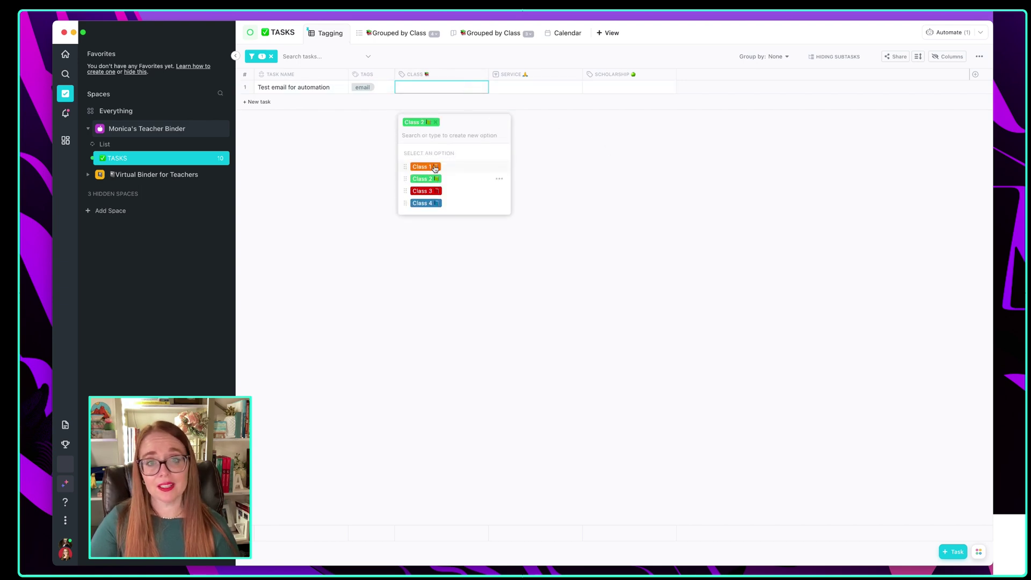
{"action": "left_click", "coordinate": [548, 163]}
{"action": "left_click", "coordinate": [507, 88]}
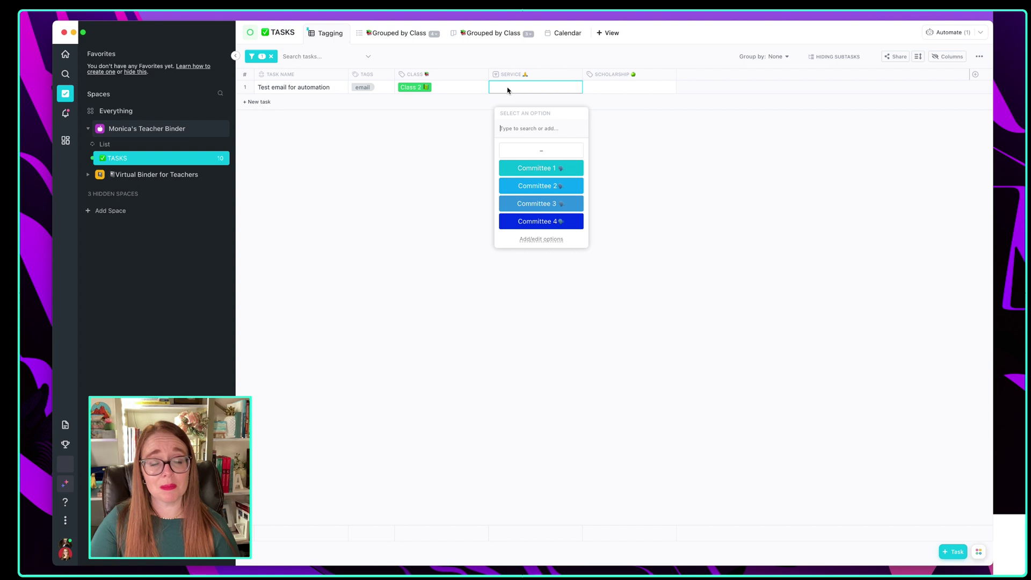
{"action": "left_click", "coordinate": [542, 168]}
{"action": "left_click", "coordinate": [611, 93]}
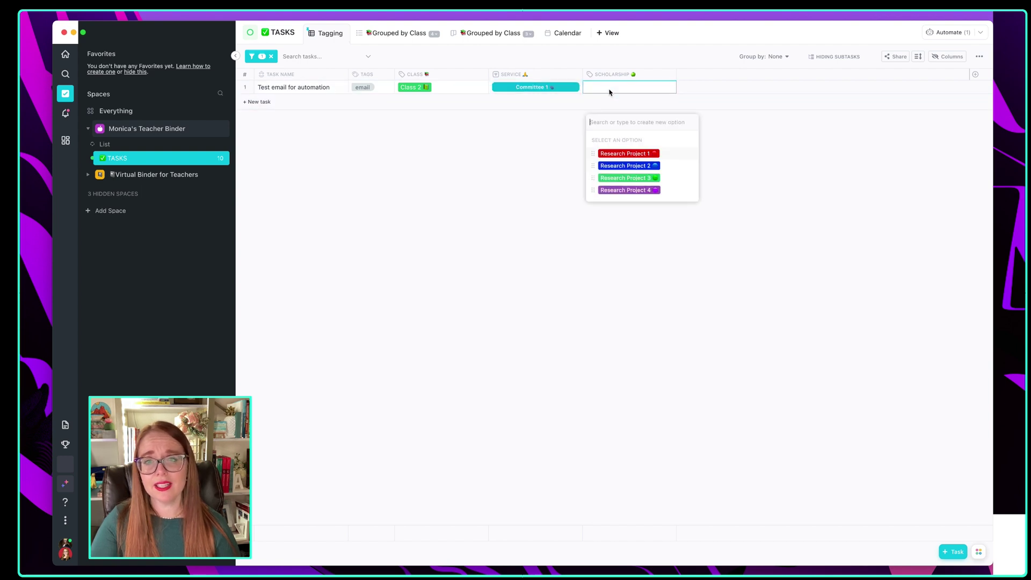
{"action": "left_click", "coordinate": [619, 179]}
{"action": "left_click", "coordinate": [496, 181]}
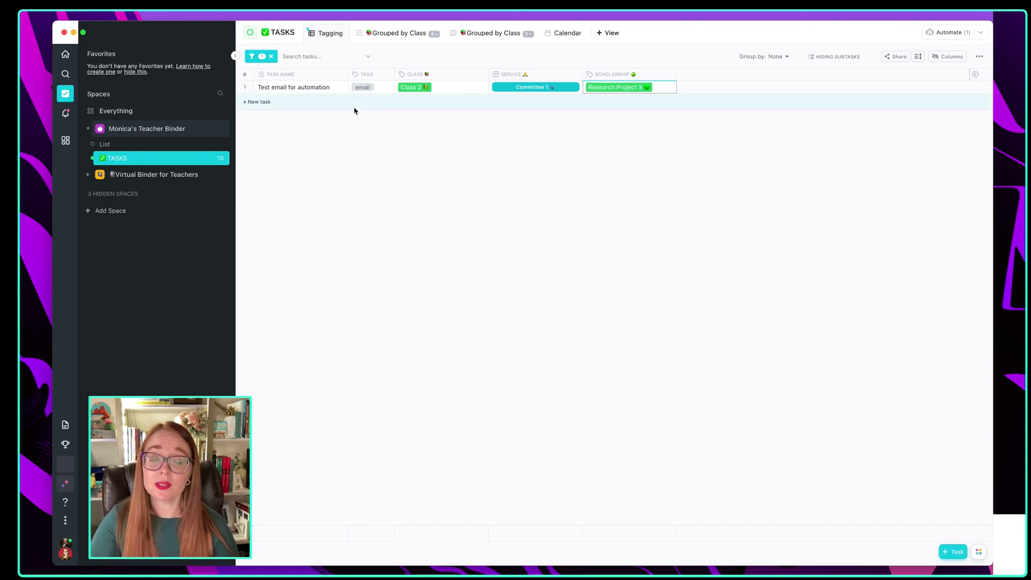
- Add a filter group under the email condition requiring Scholarship is not set
{"action": "left_click", "coordinate": [261, 58]}
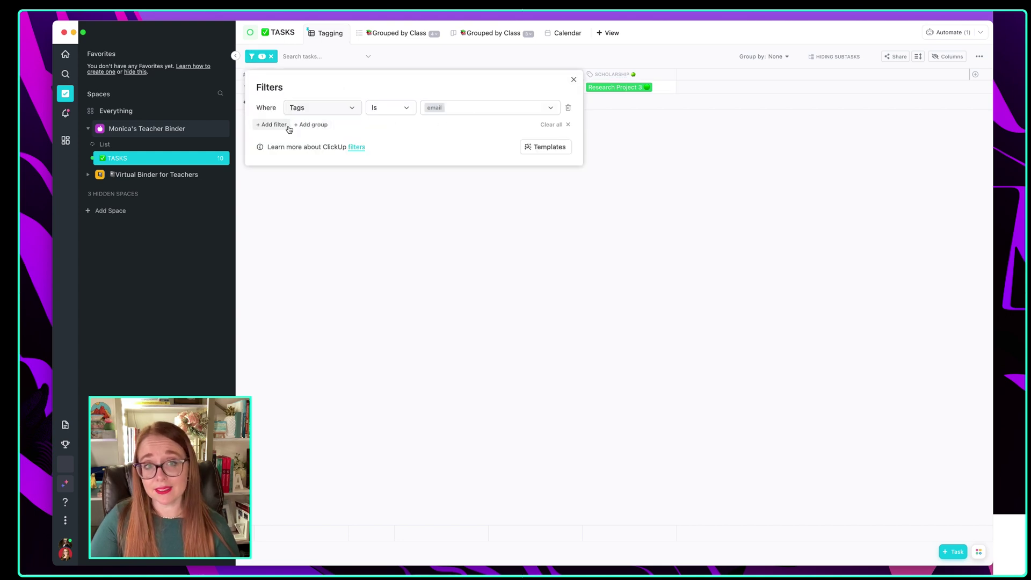
{"action": "left_click", "coordinate": [310, 124]}
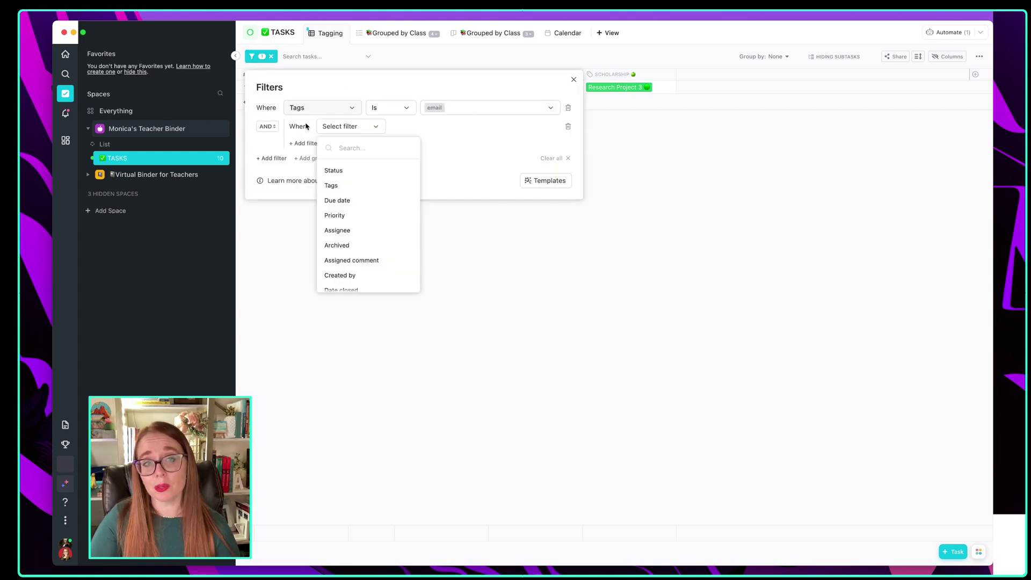
{"action": "left_click", "coordinate": [395, 130]}
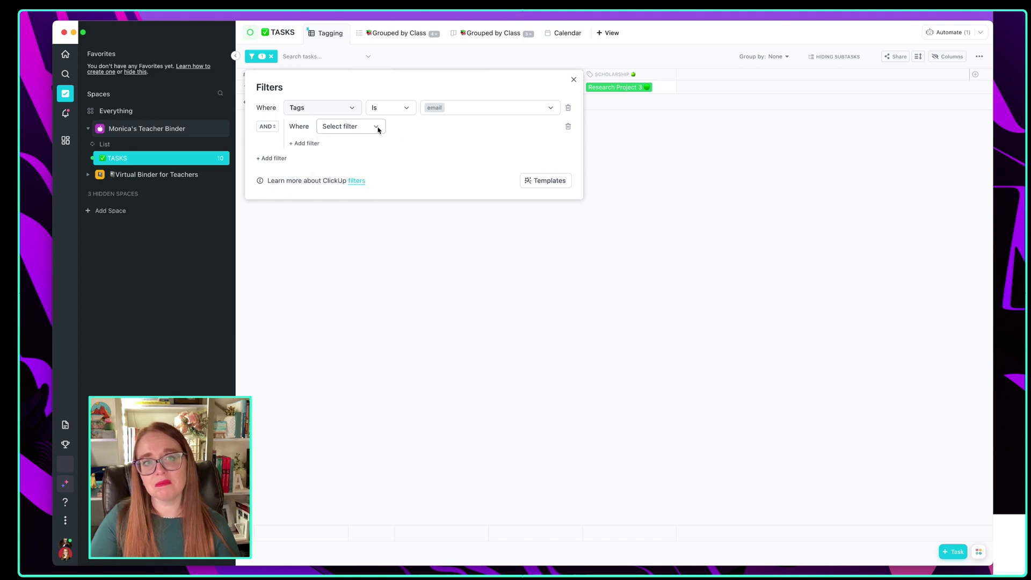
{"action": "left_click", "coordinate": [379, 127]}
{"action": "scroll", "coordinate": [401, 178], "scroll_direction": "down", "scroll_amount": 5}
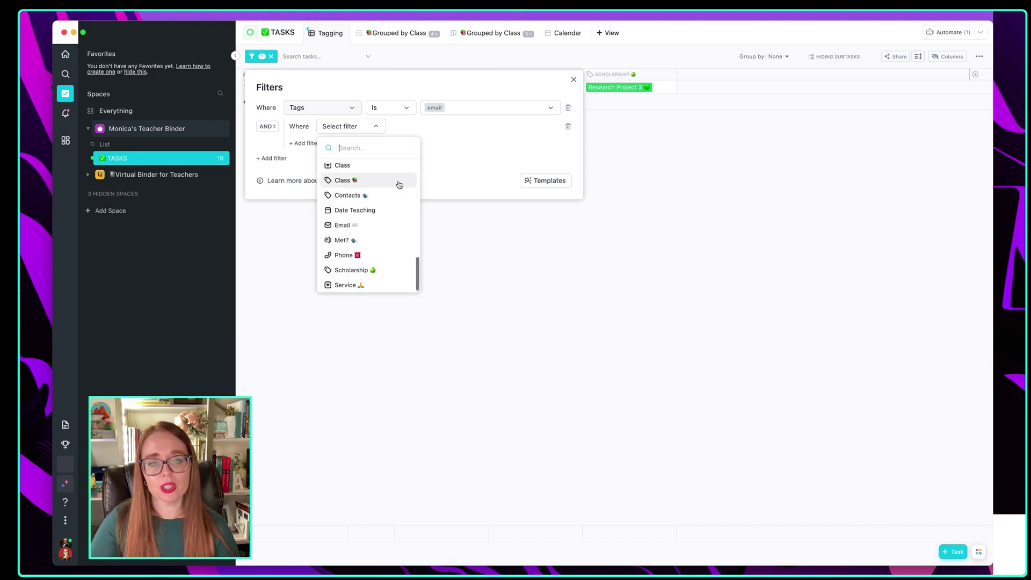
{"action": "left_click", "coordinate": [386, 269]}
{"action": "left_click", "coordinate": [419, 130]}
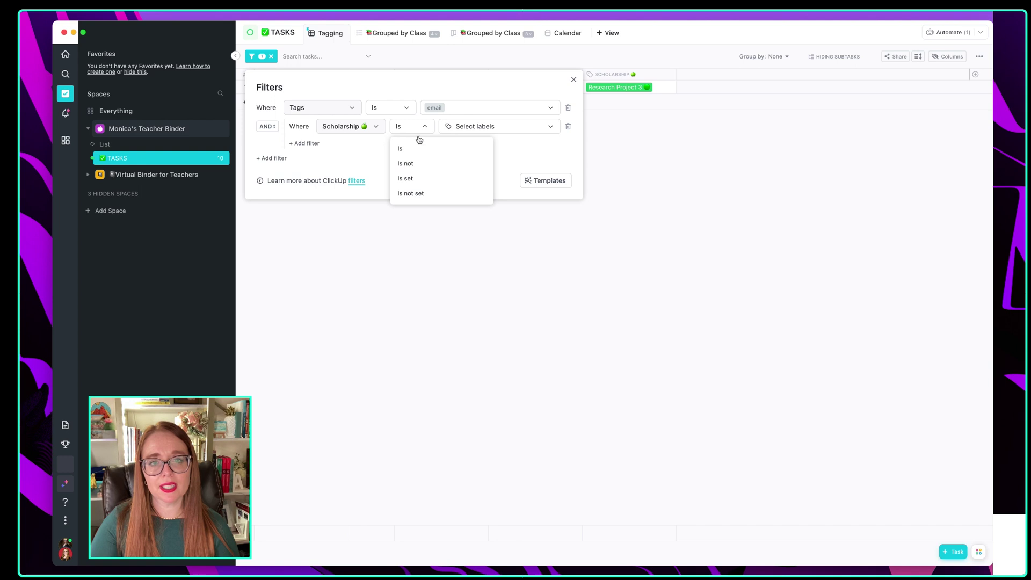
{"action": "left_click", "coordinate": [426, 193]}
- Add a second condition, Service is not set, joined to Scholarship with OR
{"action": "left_click", "coordinate": [306, 144]}
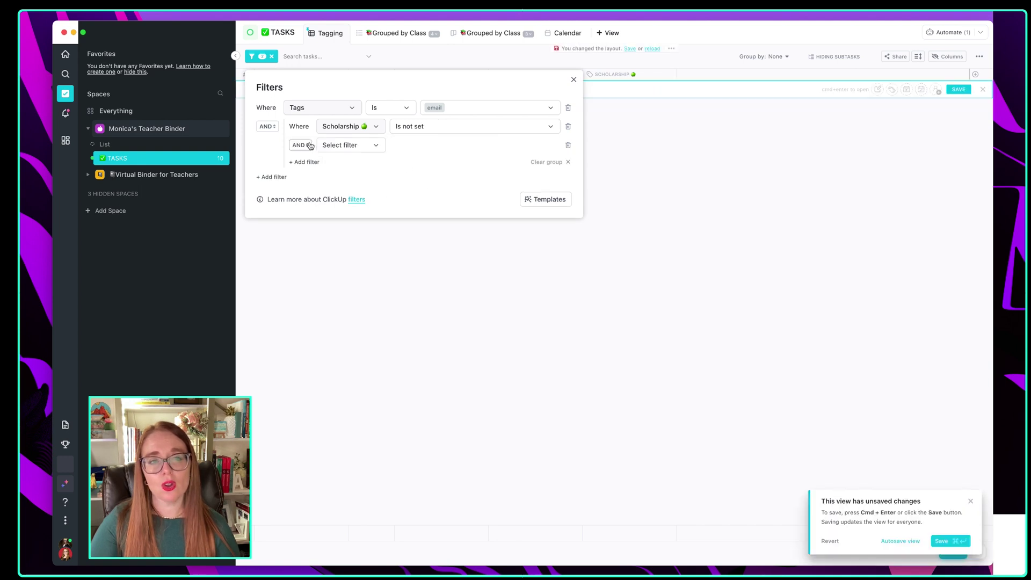
{"action": "scroll", "coordinate": [400, 212], "scroll_direction": "down", "scroll_amount": 5}
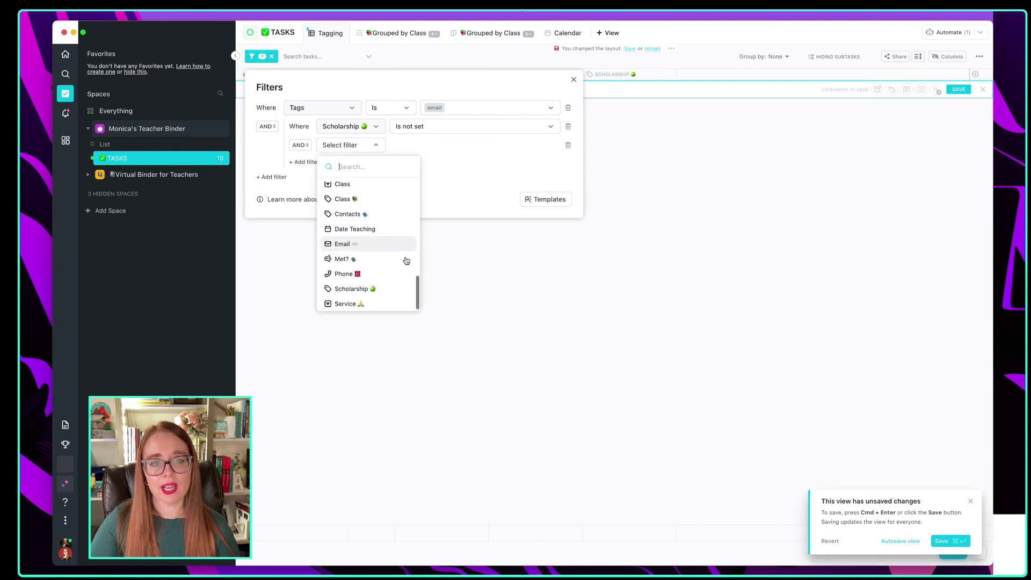
{"action": "left_click", "coordinate": [400, 303]}
{"action": "left_click", "coordinate": [408, 146]}
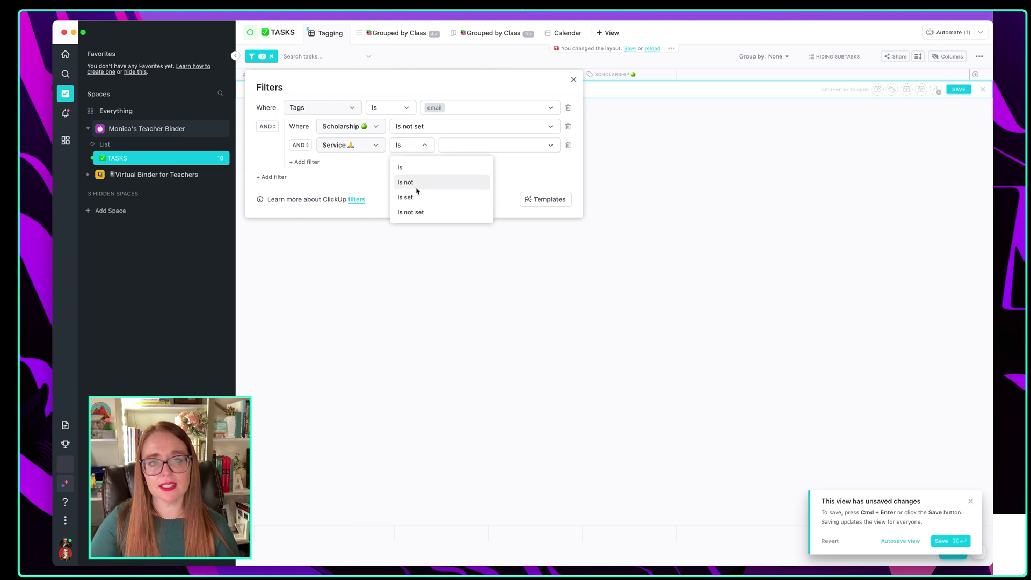
{"action": "left_click", "coordinate": [428, 214]}
{"action": "left_click", "coordinate": [299, 145]}
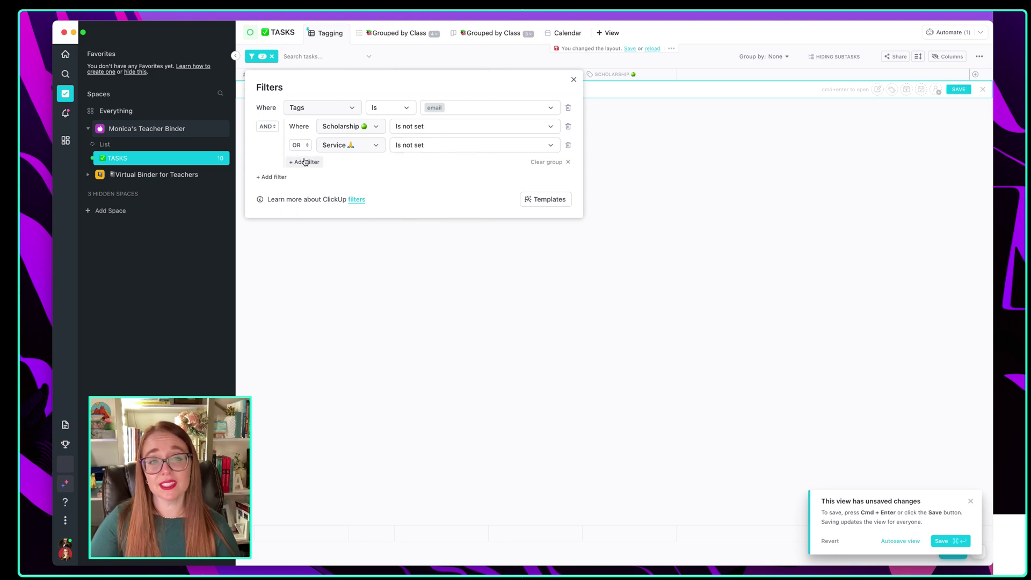
{"action": "left_click", "coordinate": [298, 169]}
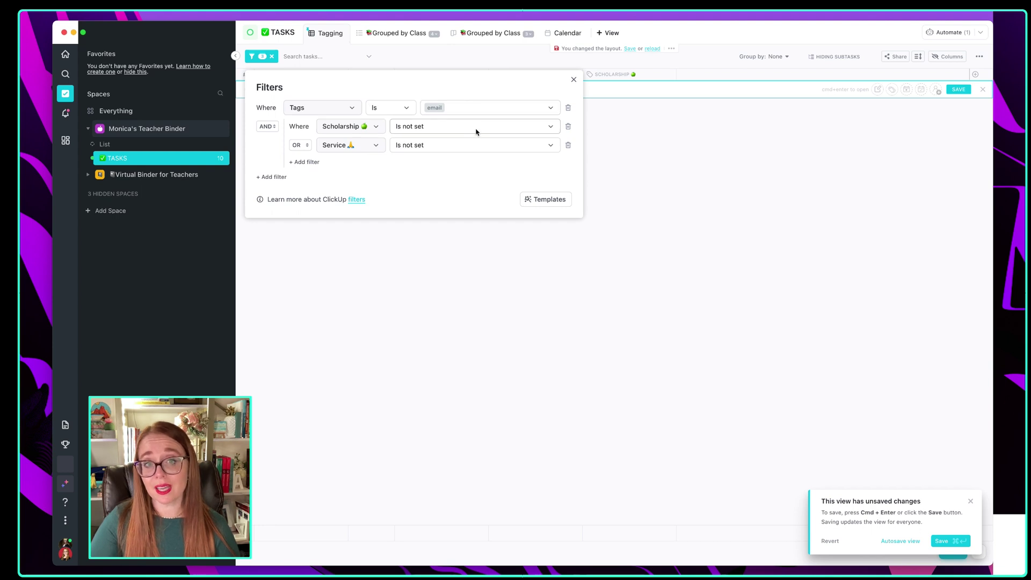
- Add a third OR condition, Class is not set, and close the filter settings
{"action": "left_click", "coordinate": [304, 161]}
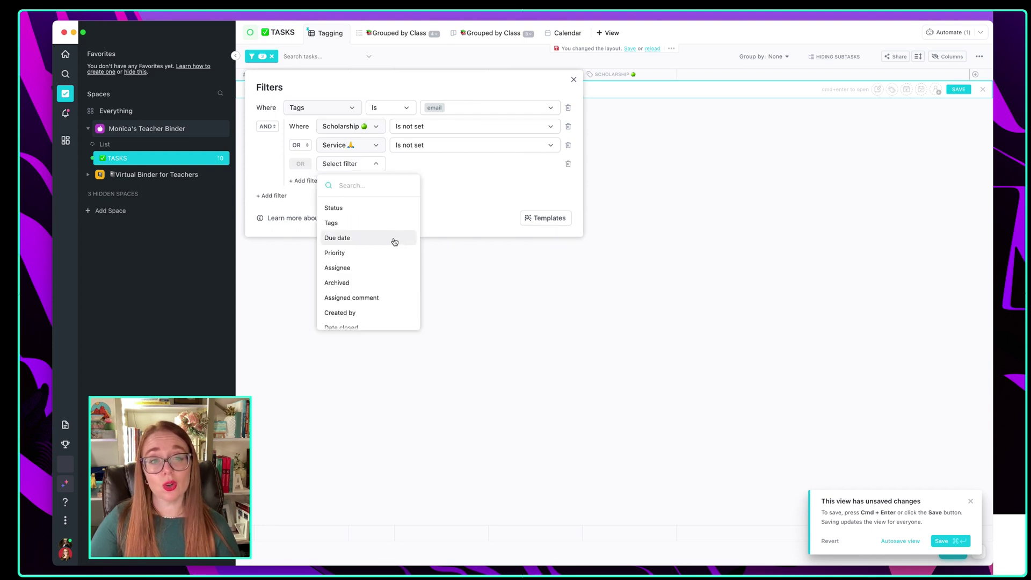
{"action": "scroll", "coordinate": [394, 239], "scroll_direction": "down", "scroll_amount": 10}
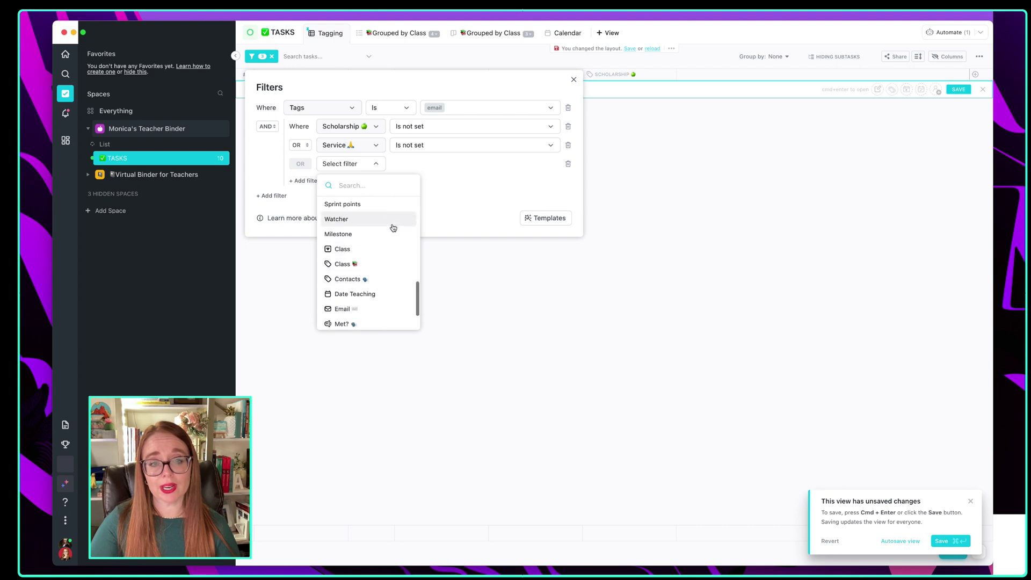
{"action": "scroll", "coordinate": [392, 228], "scroll_direction": "down", "scroll_amount": 3}
{"action": "left_click", "coordinate": [374, 220]}
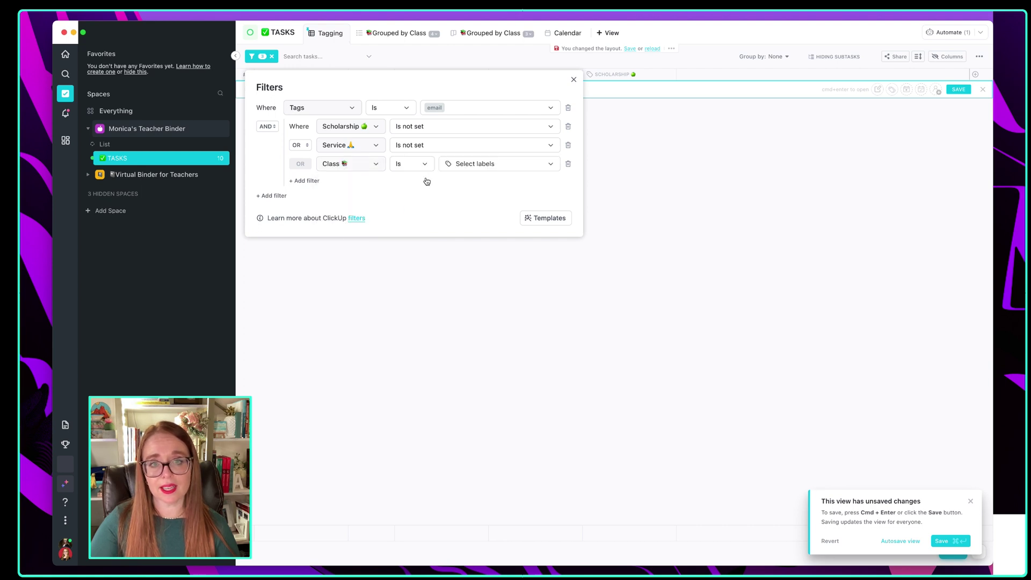
{"action": "left_click", "coordinate": [421, 166]}
{"action": "left_click", "coordinate": [429, 231]}
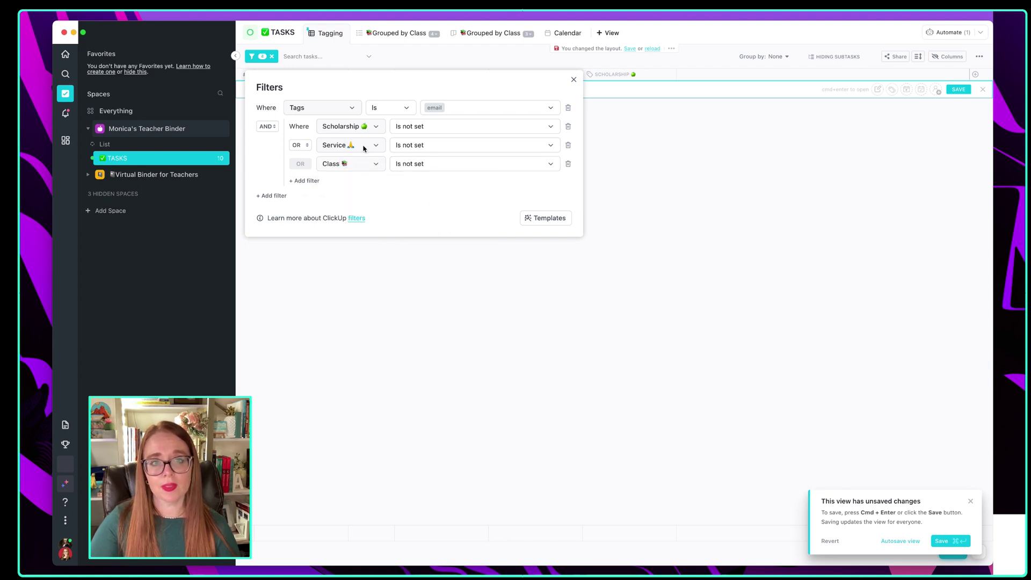
{"action": "left_click", "coordinate": [696, 145]}
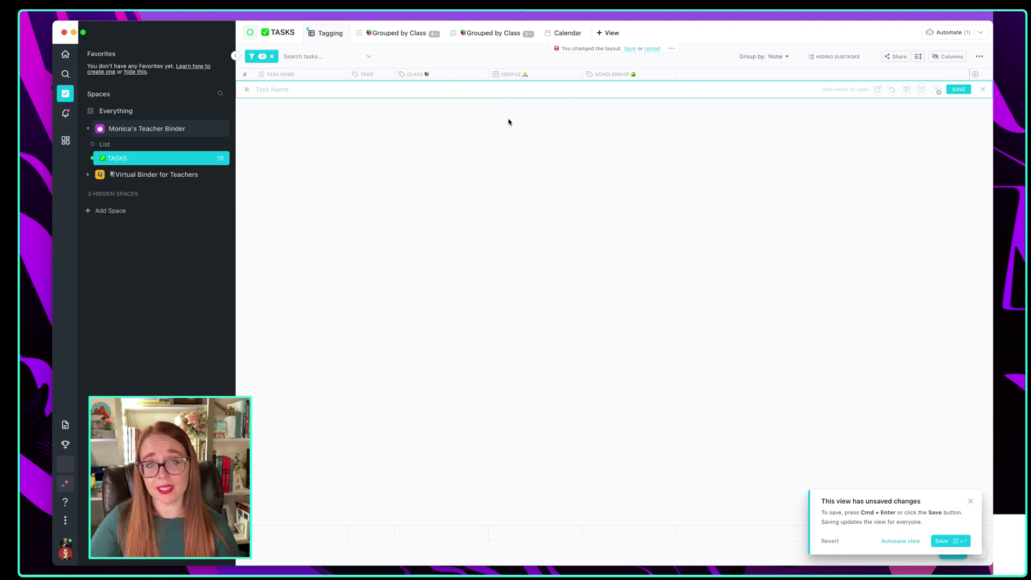
{"action": "left_click", "coordinate": [386, 33]}
- Add the 'email' tag to the forwarded summary task and the Test message from Google PSU task
{"action": "scroll", "coordinate": [397, 272], "scroll_direction": "down", "scroll_amount": 4}
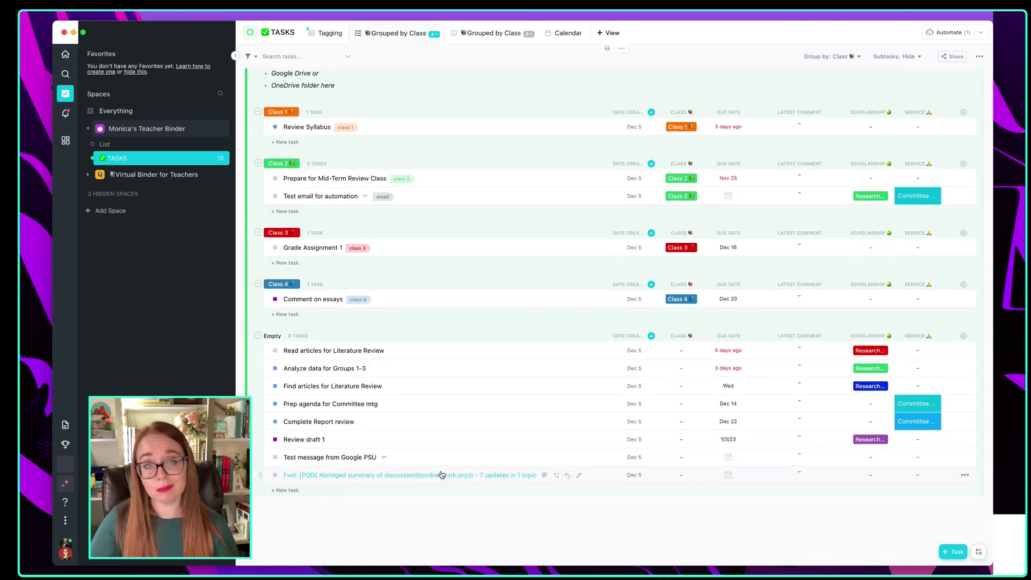
{"action": "left_click", "coordinate": [568, 476]}
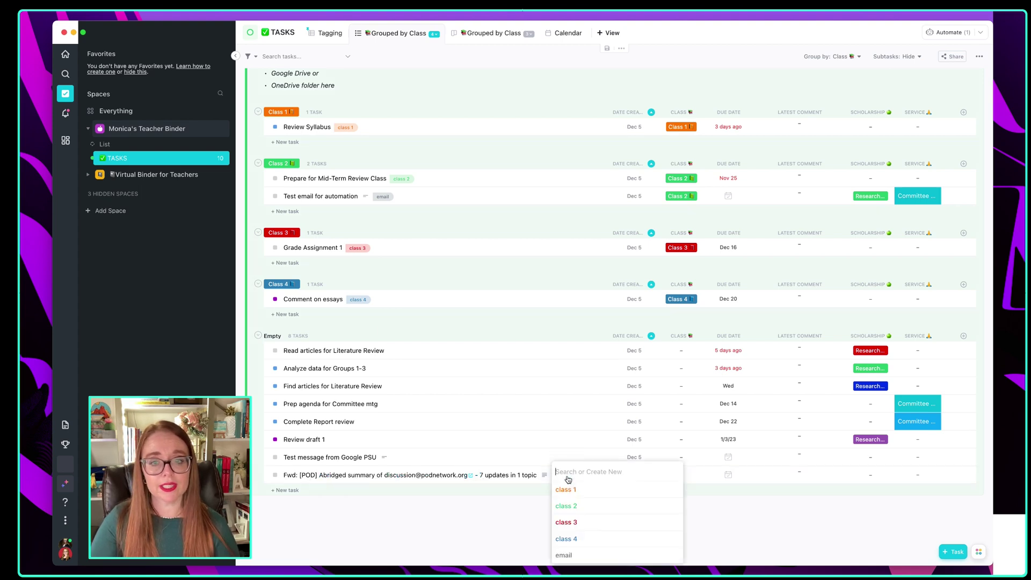
{"action": "left_click", "coordinate": [585, 555]}
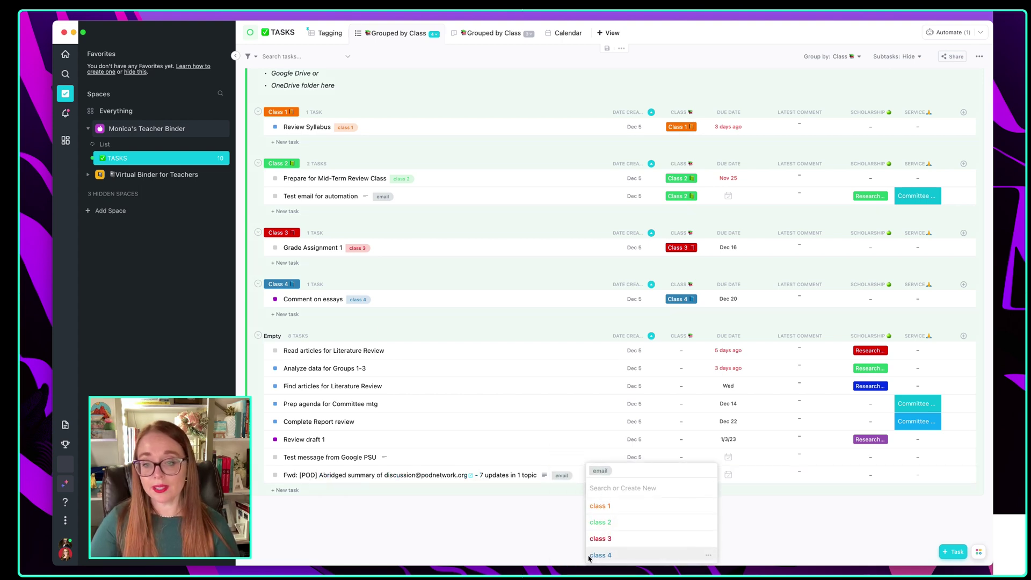
{"action": "left_click", "coordinate": [504, 520]}
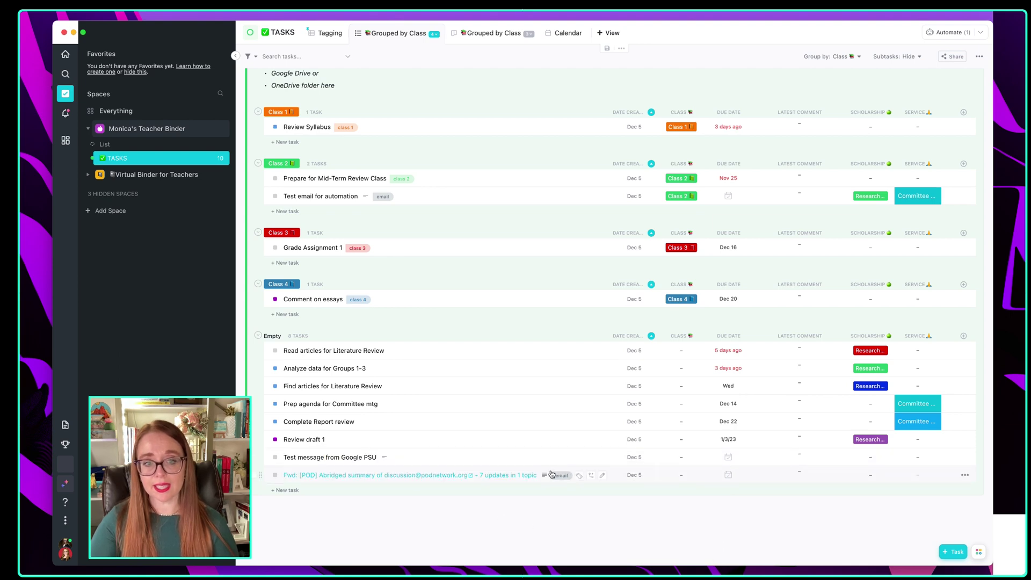
{"action": "left_click", "coordinate": [409, 458]}
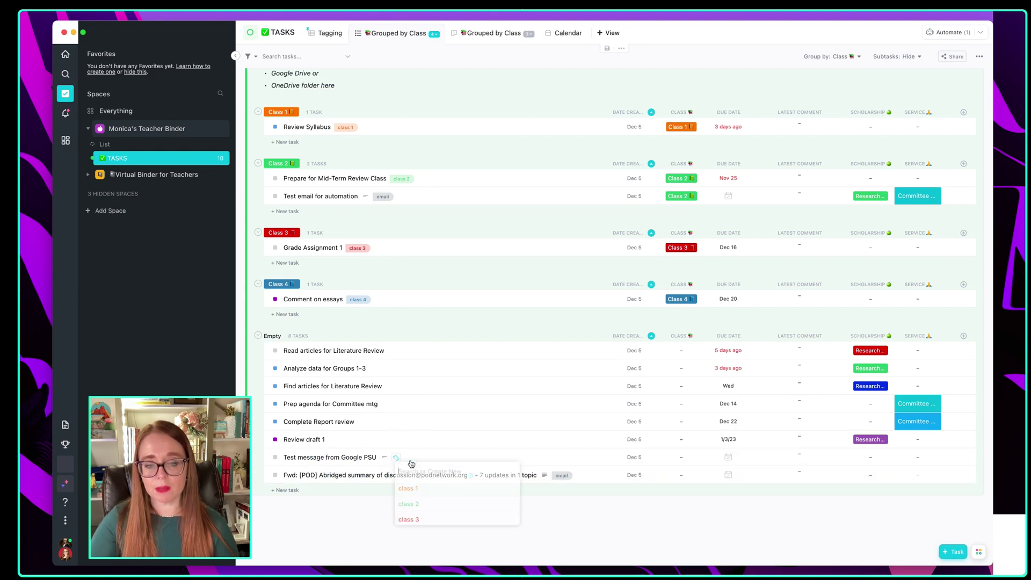
{"action": "left_click", "coordinate": [480, 552]}
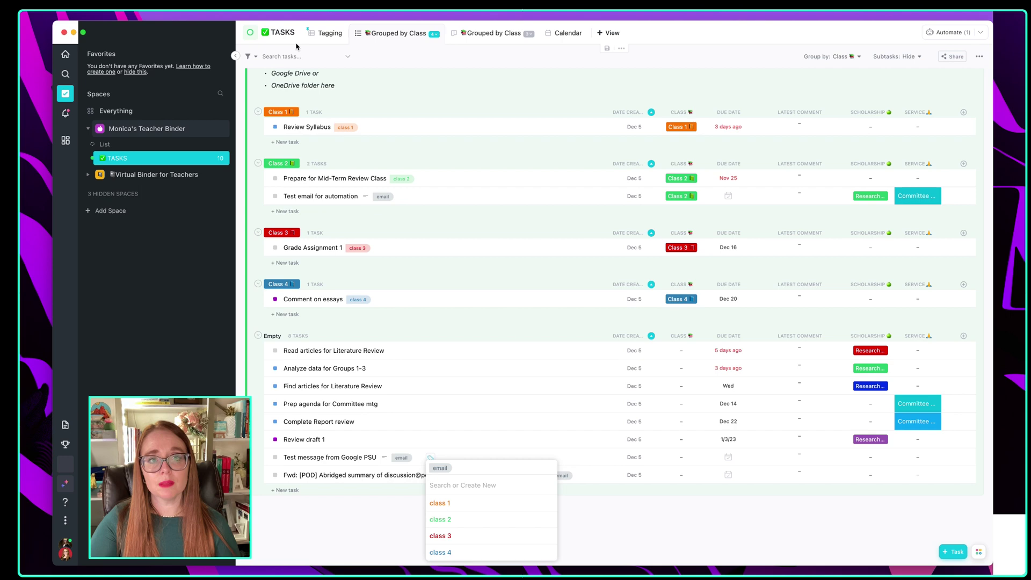
{"action": "left_click", "coordinate": [324, 36]}
- Back on the Tagging table, add a nested condition group to the view's filters
{"action": "left_click", "coordinate": [324, 34]}
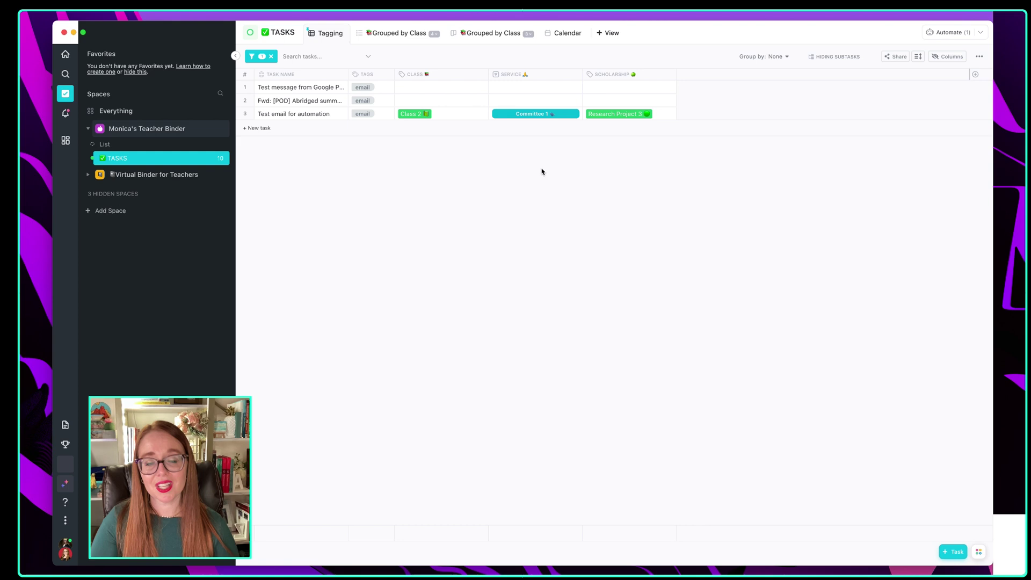
{"action": "left_click", "coordinate": [260, 57]}
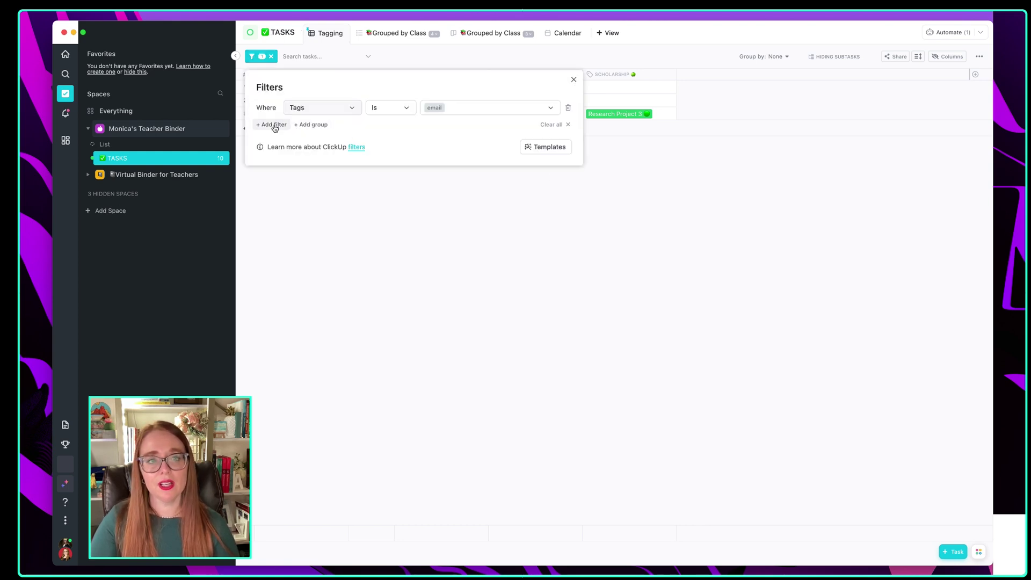
{"action": "left_click", "coordinate": [273, 125]}
{"action": "left_click", "coordinate": [354, 154]}
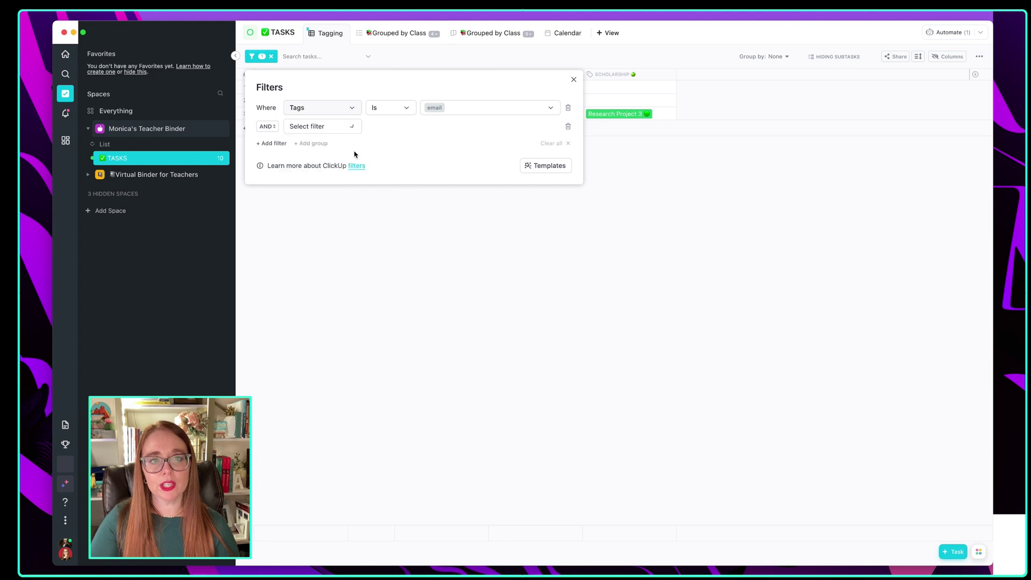
{"action": "left_click", "coordinate": [567, 127]}
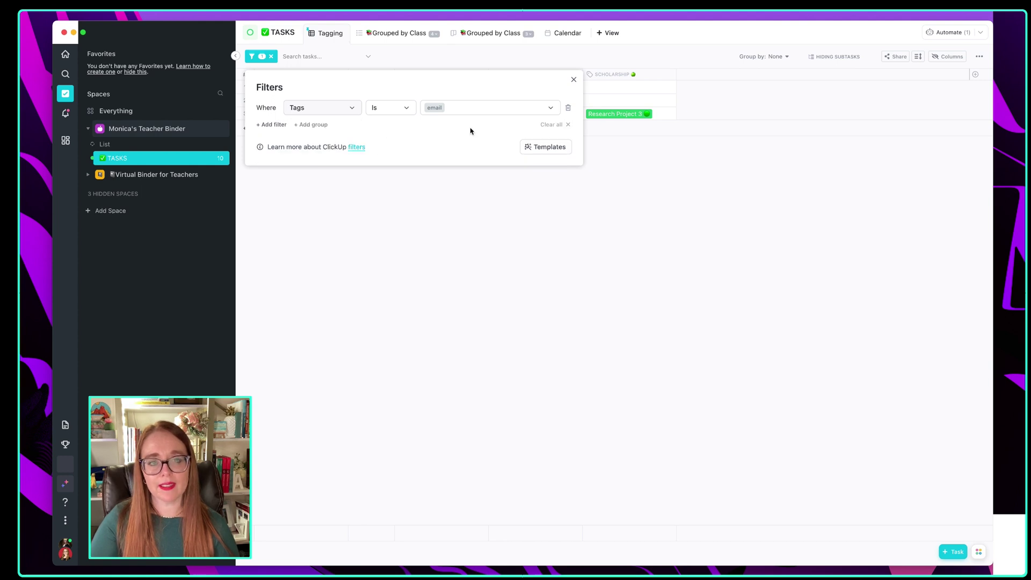
{"action": "left_click", "coordinate": [311, 127]}
- Add Class and Scholarship conditions to the group, each set to 'Is not set'
{"action": "scroll", "coordinate": [375, 189], "scroll_direction": "down", "scroll_amount": 3}
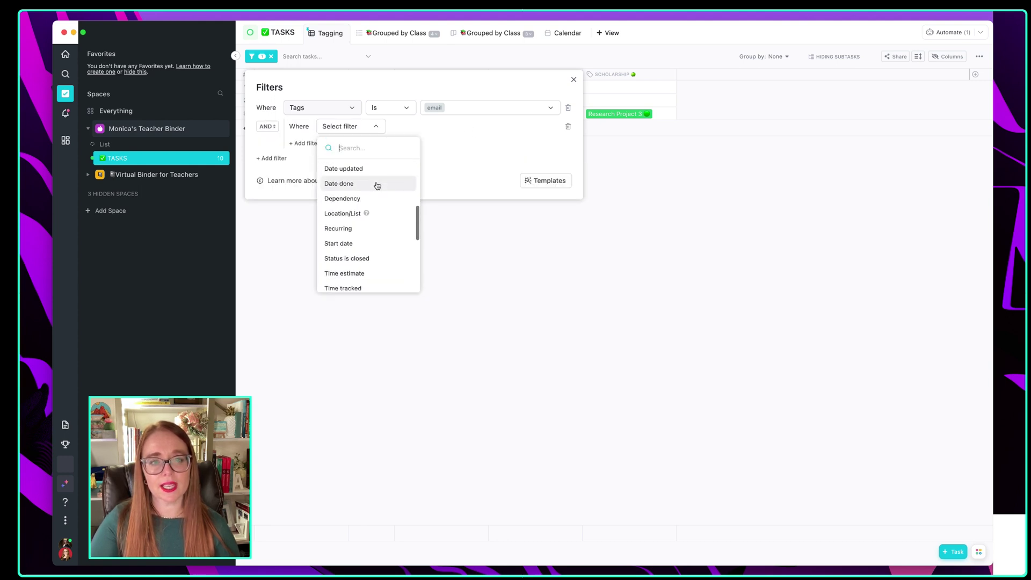
{"action": "scroll", "coordinate": [377, 248], "scroll_direction": "down", "scroll_amount": 3}
{"action": "left_click", "coordinate": [355, 233]}
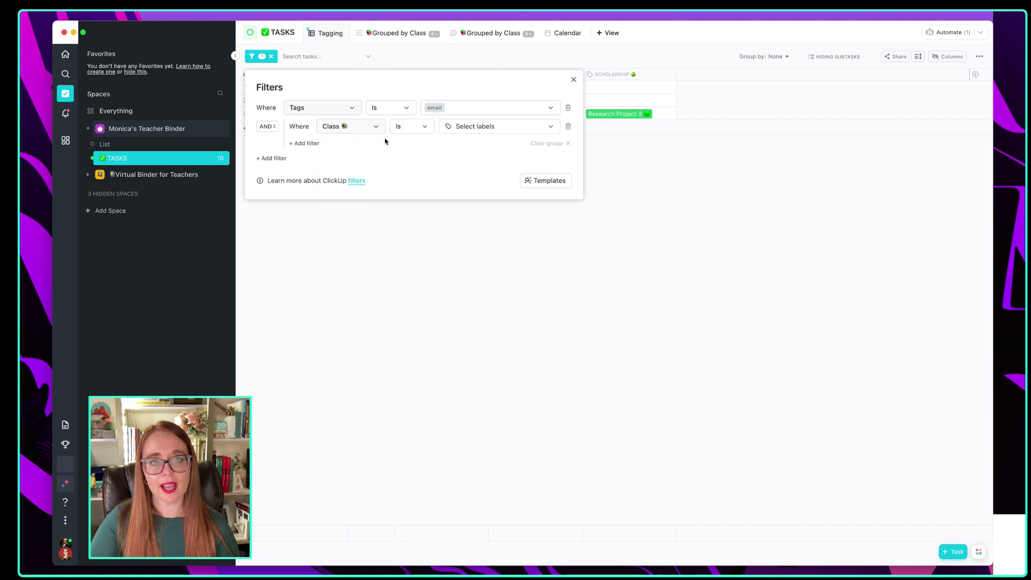
{"action": "left_click", "coordinate": [412, 127]}
{"action": "left_click", "coordinate": [428, 194]}
{"action": "left_click", "coordinate": [305, 144]}
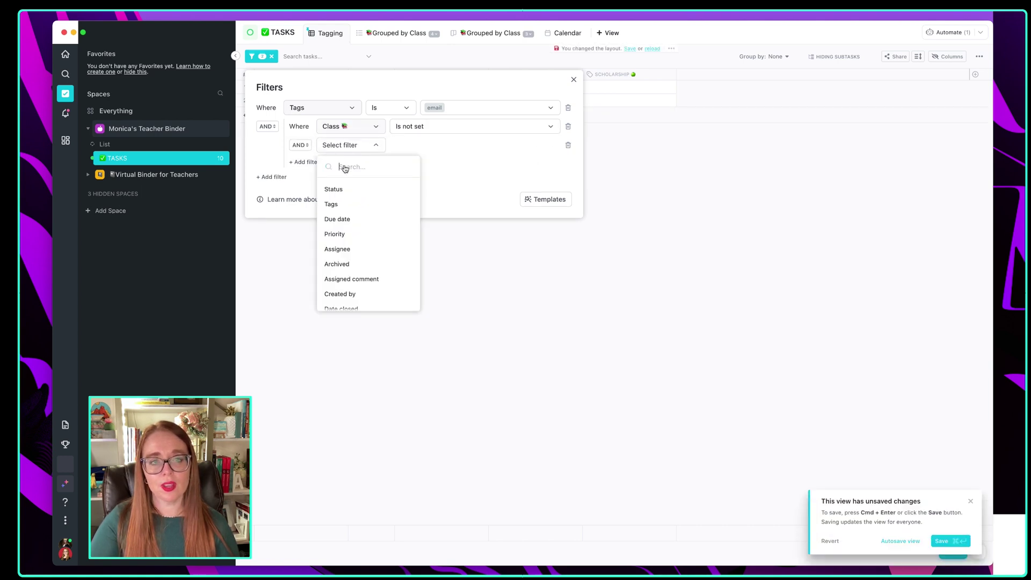
{"action": "scroll", "coordinate": [370, 229], "scroll_direction": "down", "scroll_amount": 5}
{"action": "scroll", "coordinate": [370, 228], "scroll_direction": "down", "scroll_amount": 5}
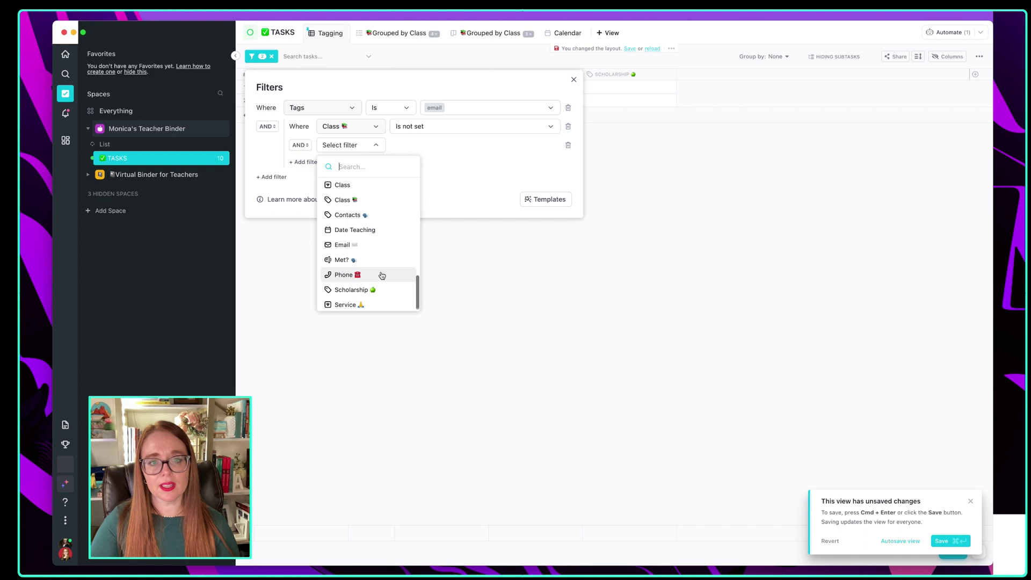
{"action": "left_click", "coordinate": [391, 290]}
{"action": "left_click", "coordinate": [424, 151]}
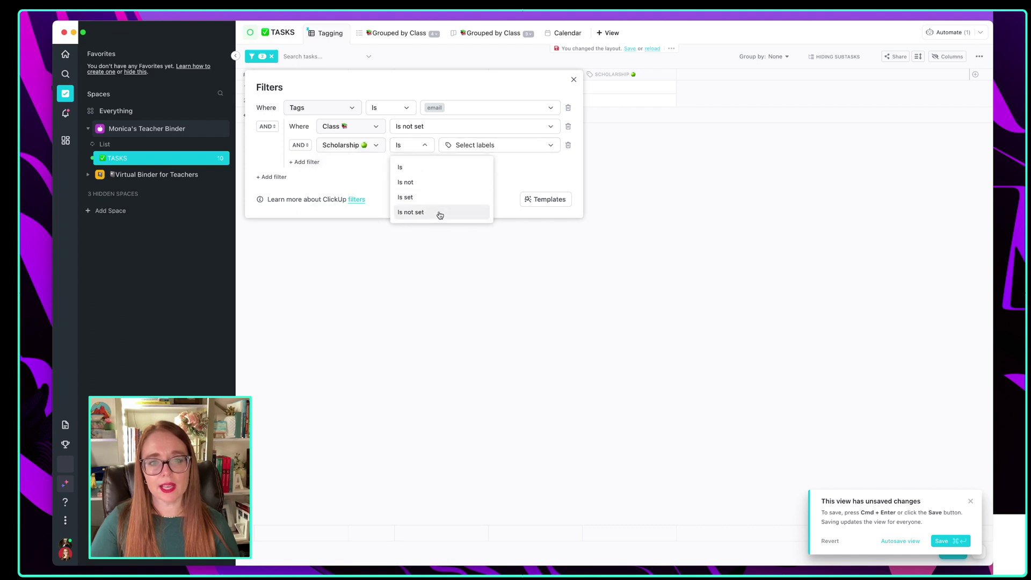
{"action": "left_click", "coordinate": [437, 215]}
- Add a third condition requiring Service 'Is not set', then close the Filters panel
{"action": "left_click", "coordinate": [306, 162]}
{"action": "scroll", "coordinate": [349, 225], "scroll_direction": "down", "scroll_amount": 10}
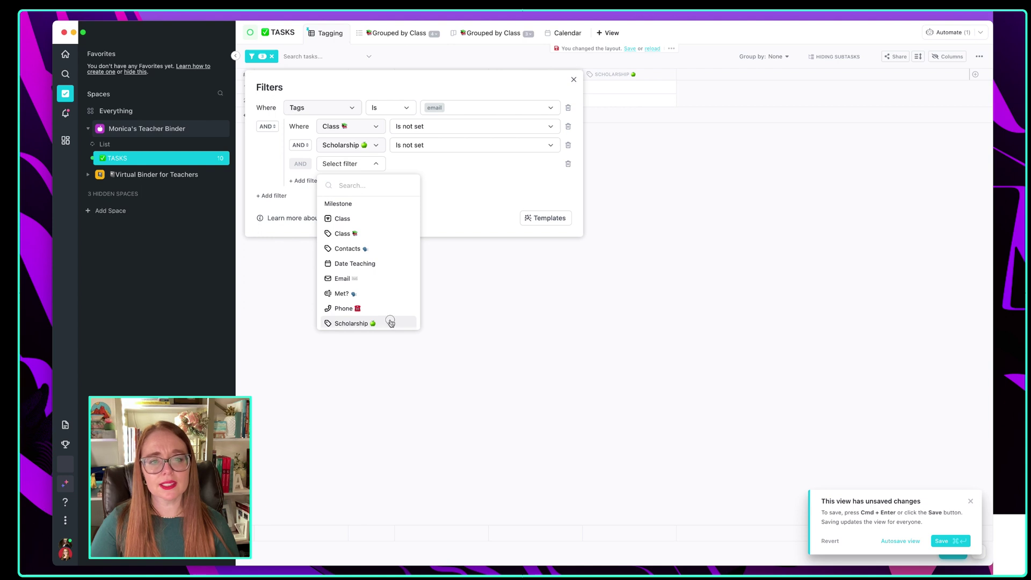
{"action": "scroll", "coordinate": [376, 233], "scroll_direction": "down", "scroll_amount": 1}
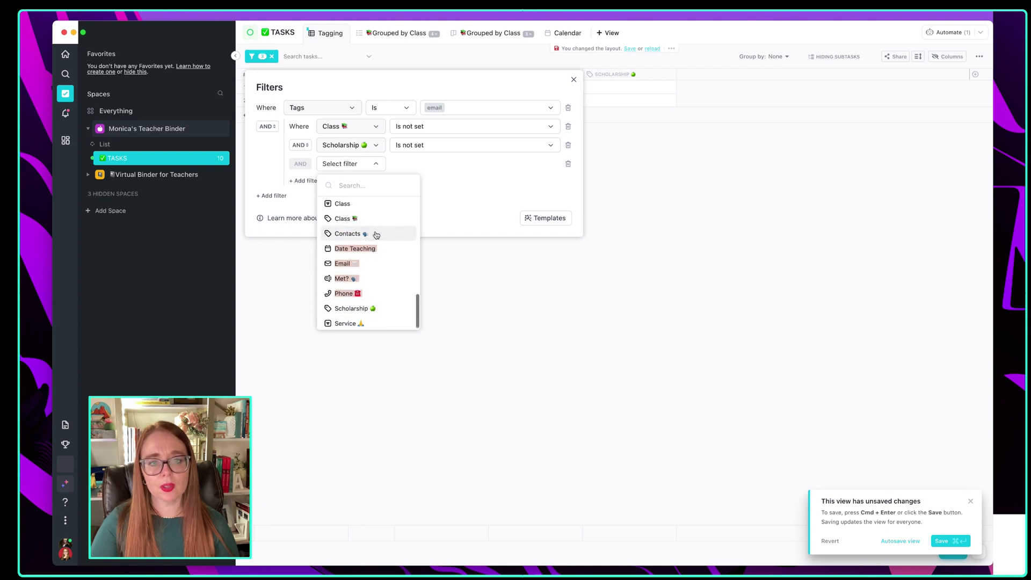
{"action": "left_click", "coordinate": [349, 323]}
{"action": "left_click", "coordinate": [415, 164]}
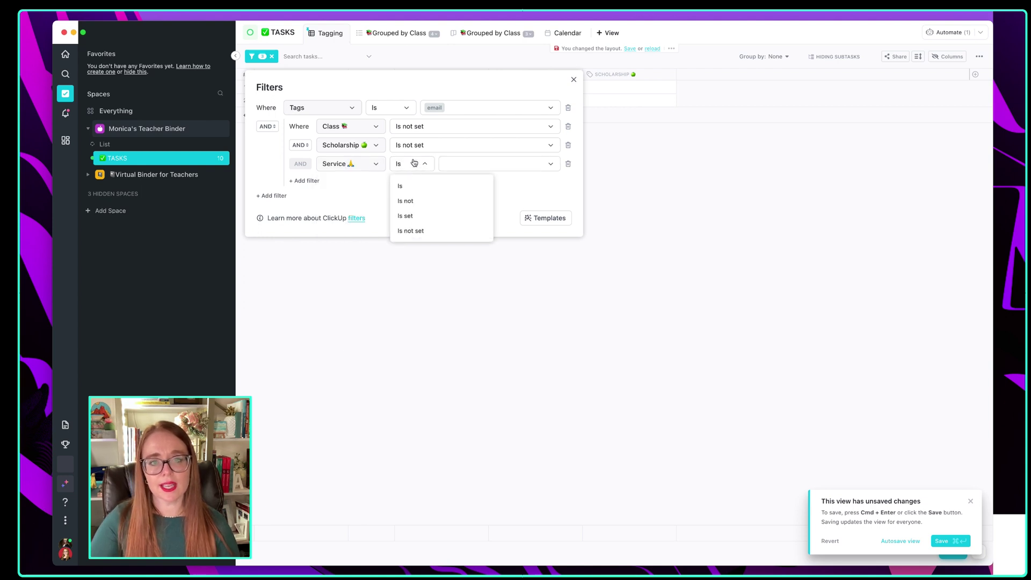
{"action": "left_click", "coordinate": [426, 231]}
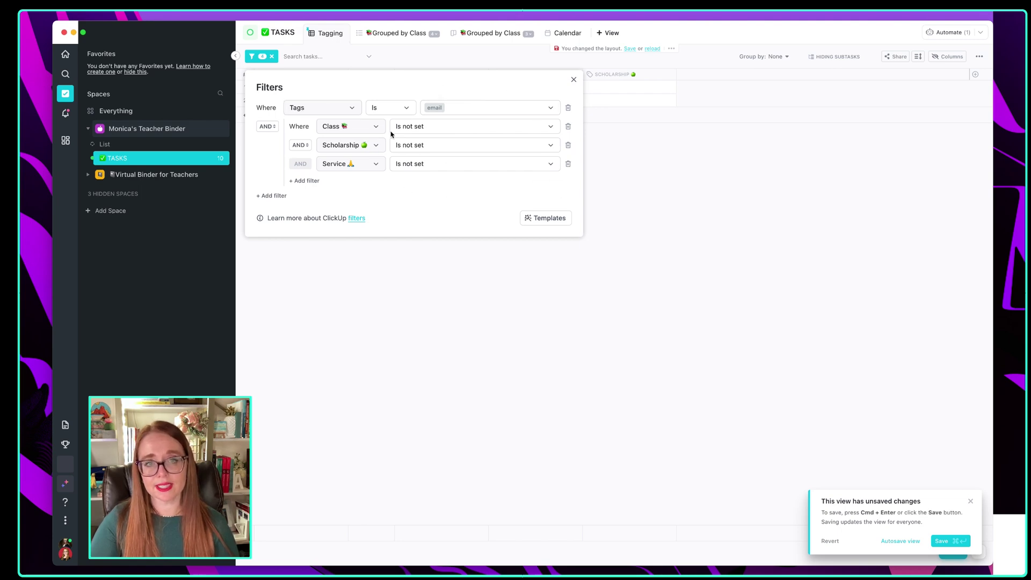
{"action": "left_click", "coordinate": [532, 300]}
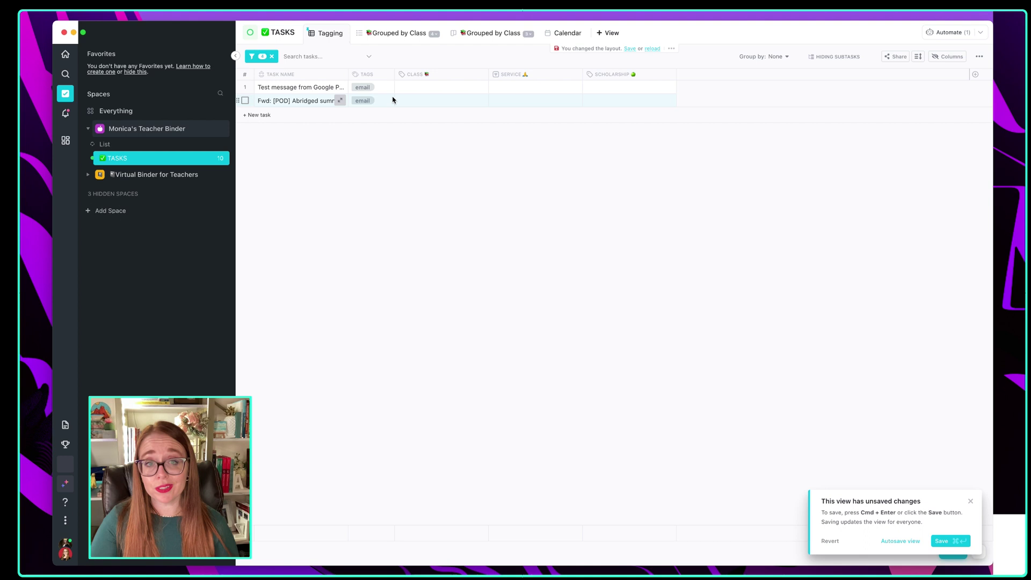
- Turn on Autosave view, then give the first task Class 1 and service Committee 4
{"action": "left_click", "coordinate": [636, 50]}
{"action": "left_click", "coordinate": [717, 82]}
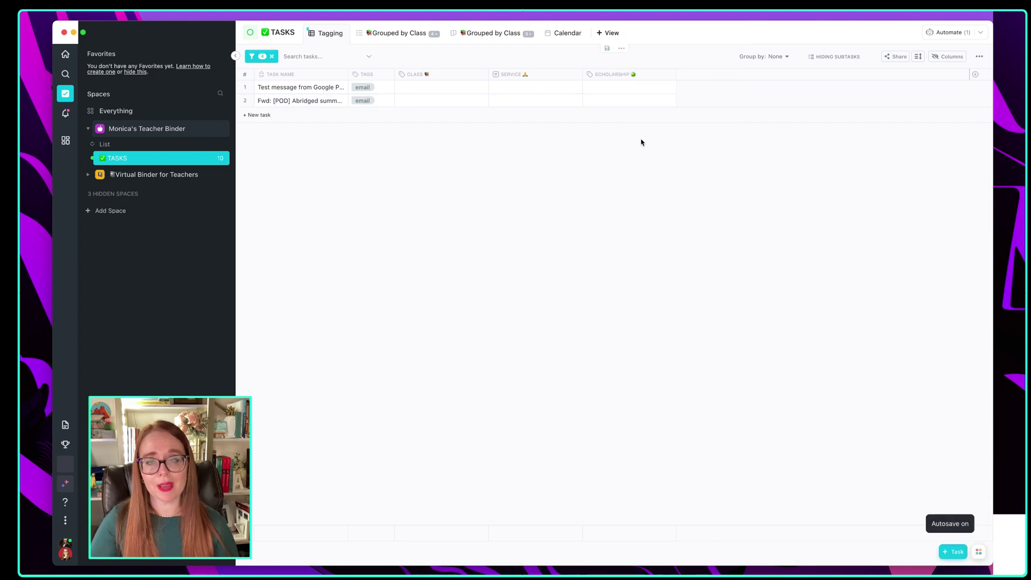
{"action": "left_click", "coordinate": [424, 87]}
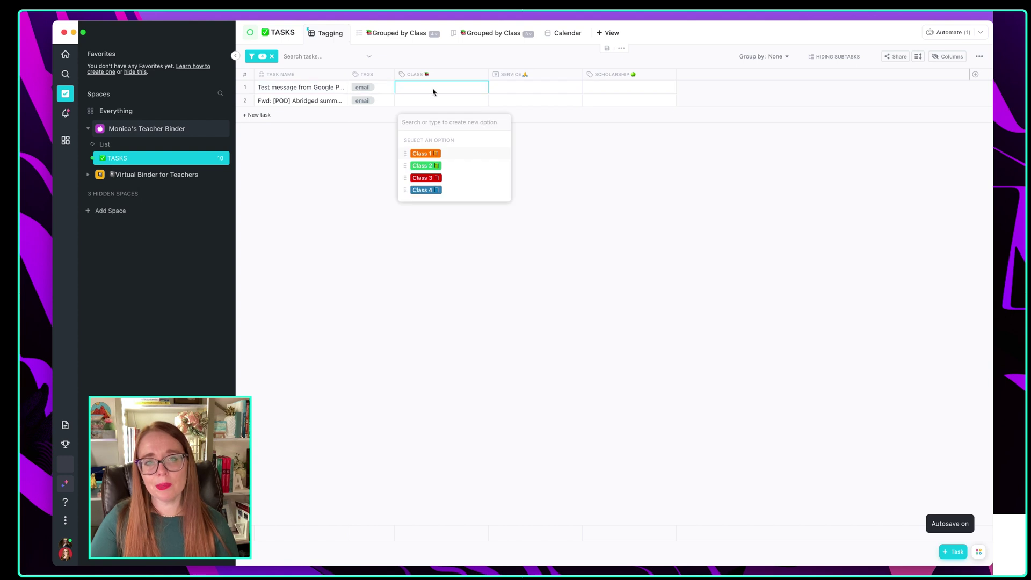
{"action": "left_click", "coordinate": [424, 153]}
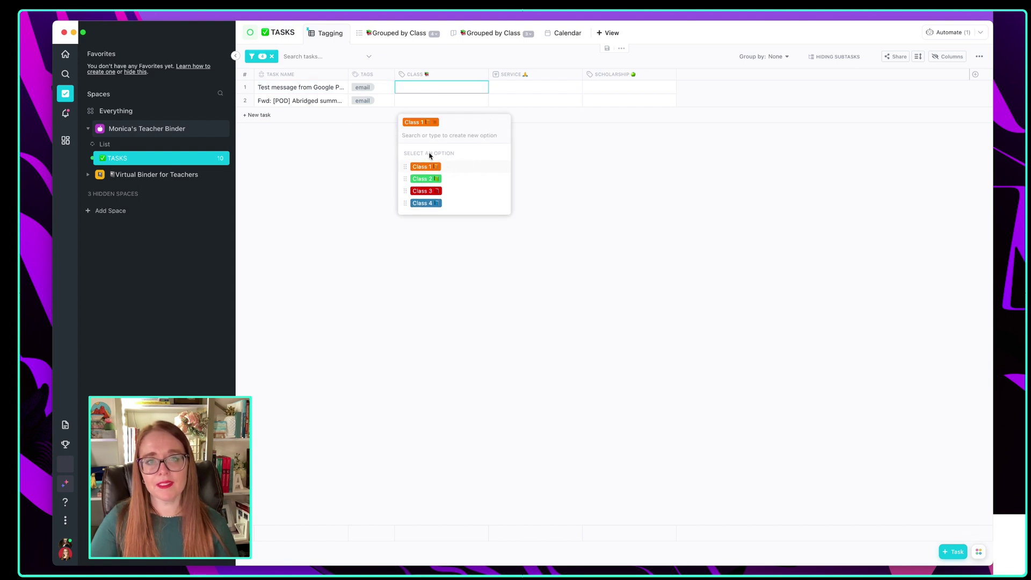
{"action": "left_click", "coordinate": [589, 155]}
{"action": "left_click", "coordinate": [555, 88]}
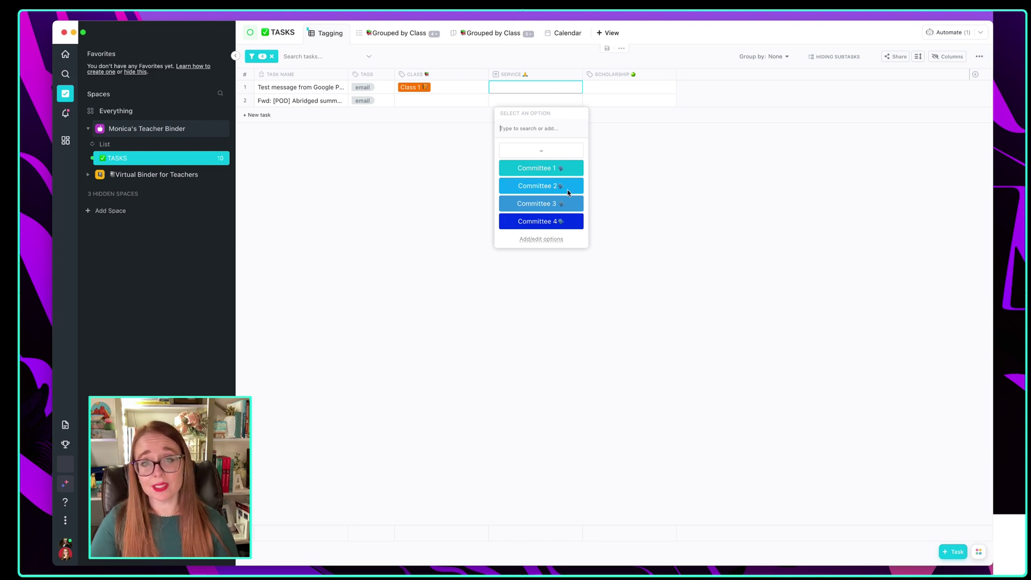
{"action": "left_click", "coordinate": [578, 219]}
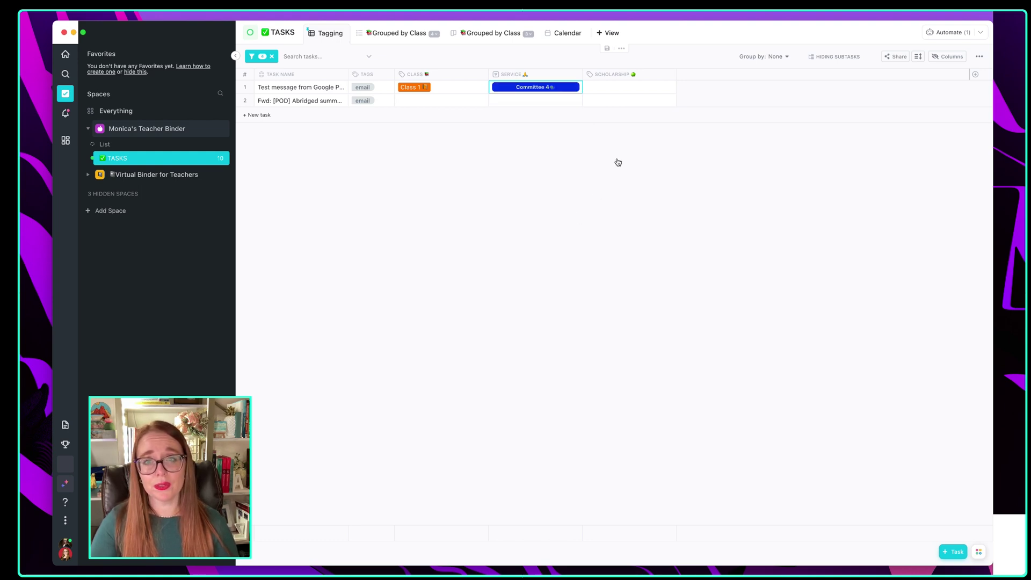
- Give the second task Class 3 and scholarship Research Project 1
{"action": "left_click", "coordinate": [459, 104]}
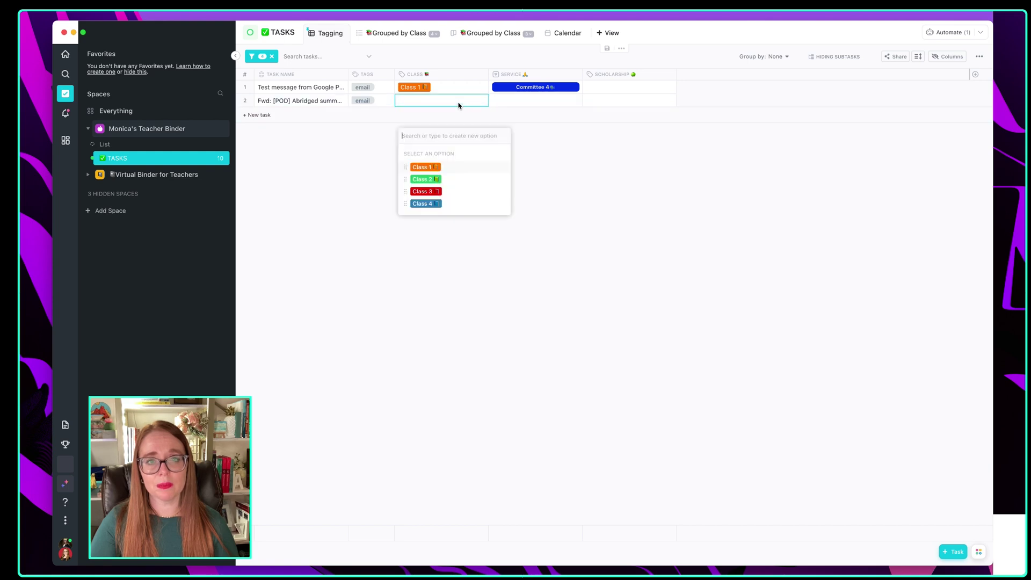
{"action": "left_click", "coordinate": [424, 191]}
{"action": "left_click", "coordinate": [579, 129]}
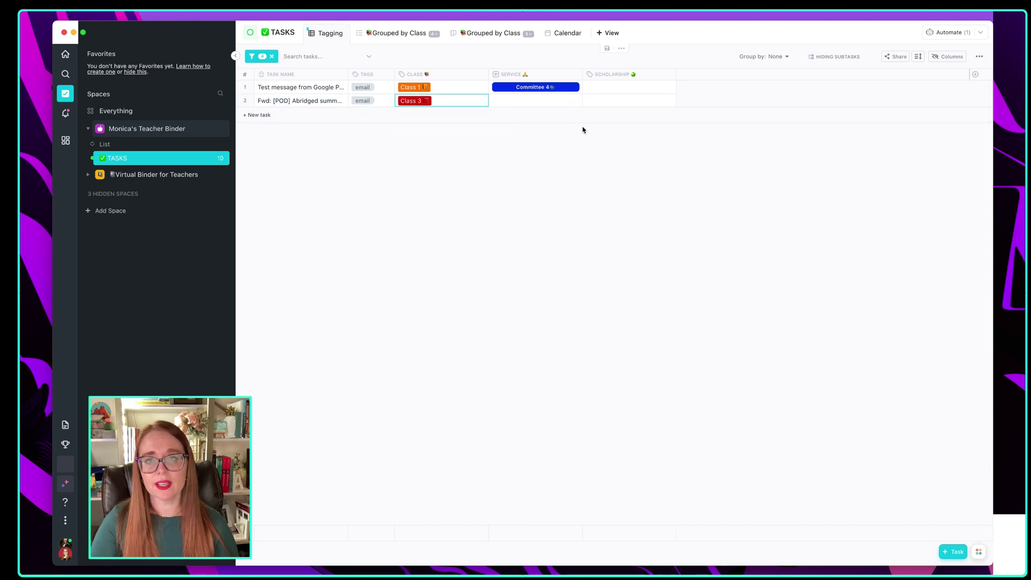
{"action": "left_click", "coordinate": [623, 103]}
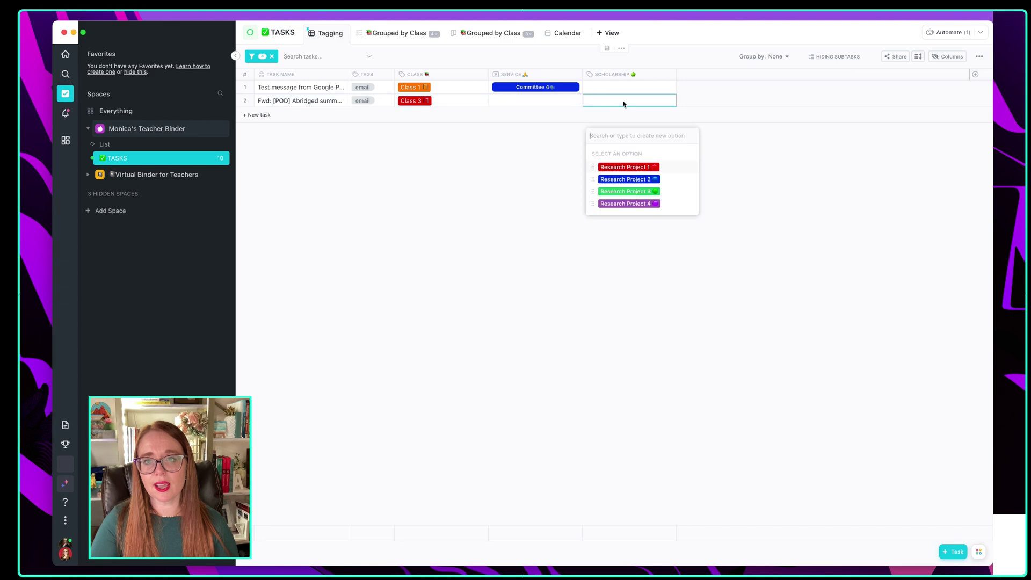
{"action": "left_click", "coordinate": [639, 169]}
{"action": "left_click", "coordinate": [481, 165]}
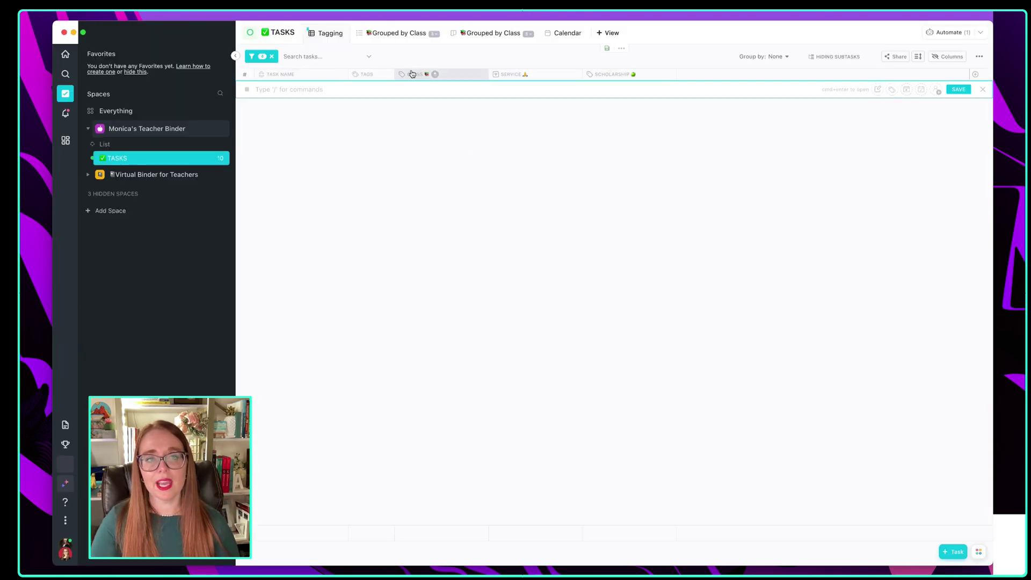
- Switch the filter group's AND operator to OR, so tasks missing any one field appear
{"action": "left_click", "coordinate": [254, 55]}
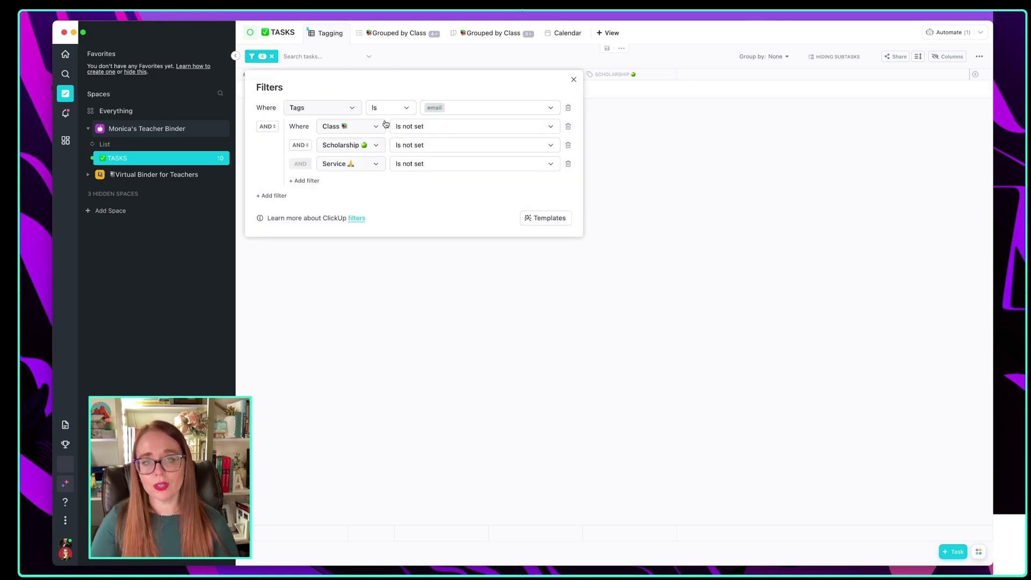
{"action": "left_click", "coordinate": [299, 146]}
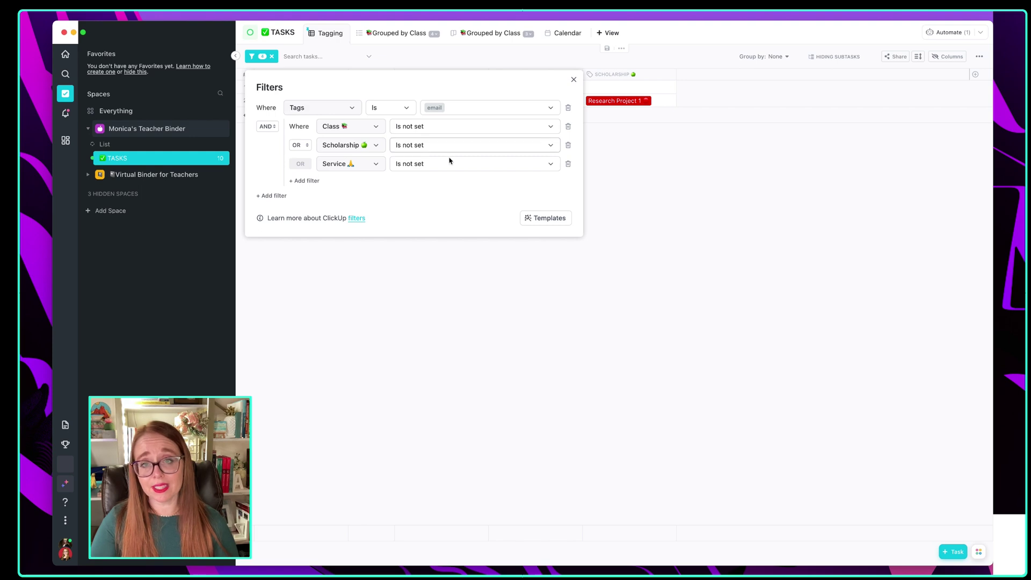
{"action": "left_click", "coordinate": [625, 157]}
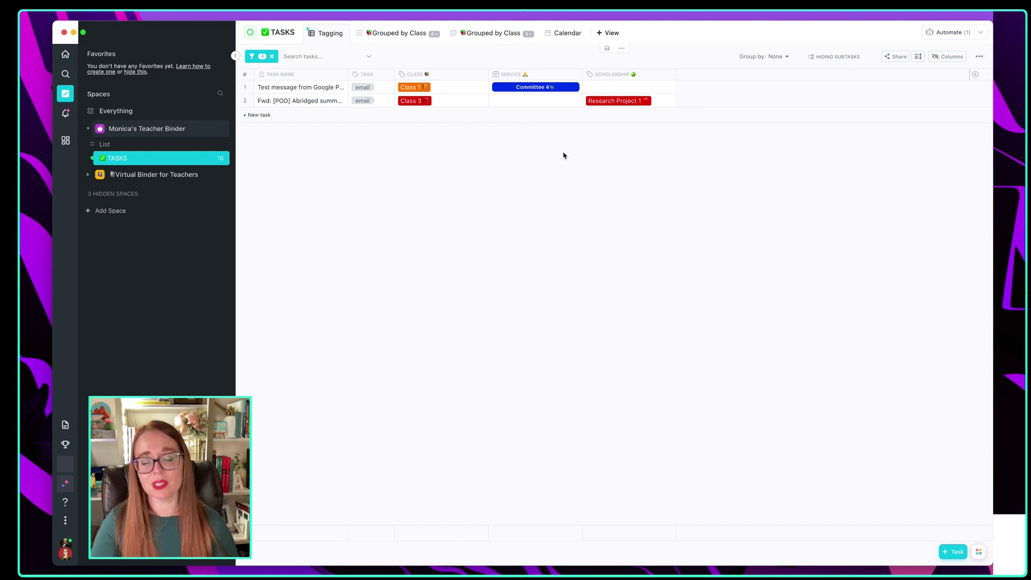
- Review the email tasks listed under their classes in the Grouped by Class view
{"action": "left_click", "coordinate": [267, 58]}
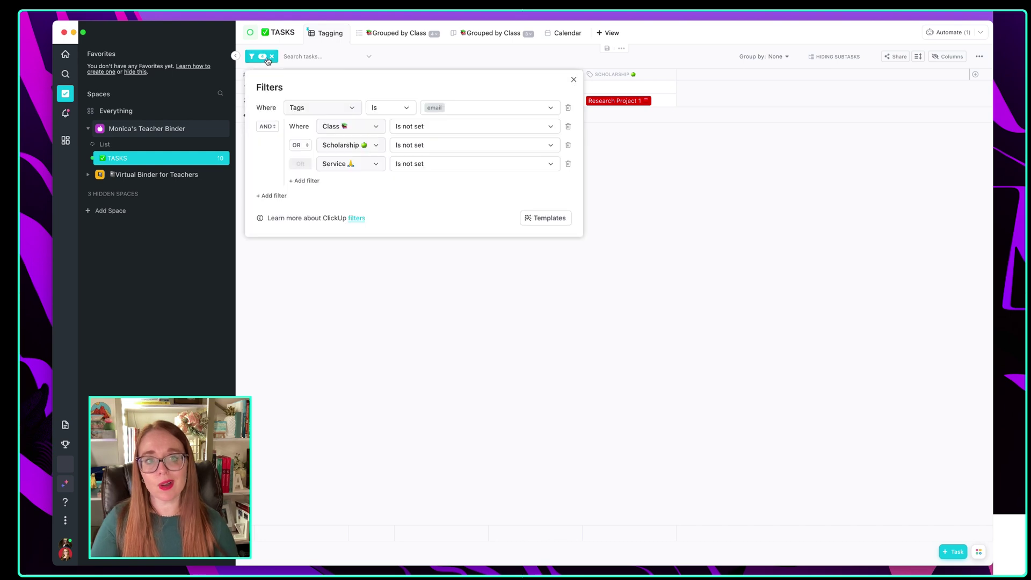
{"action": "left_click", "coordinate": [393, 38]}
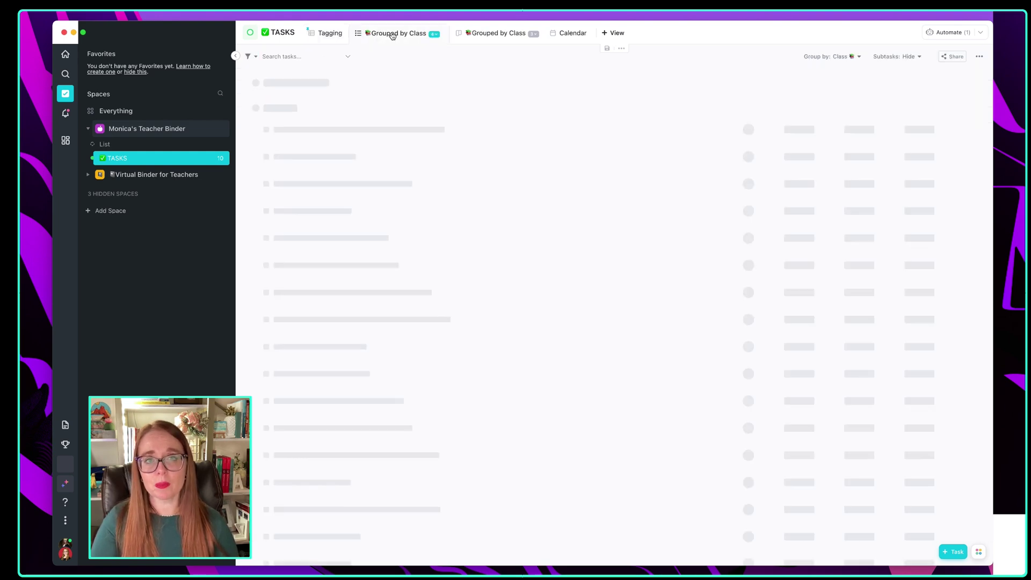
{"action": "scroll", "coordinate": [503, 218], "scroll_direction": "down", "scroll_amount": 3}
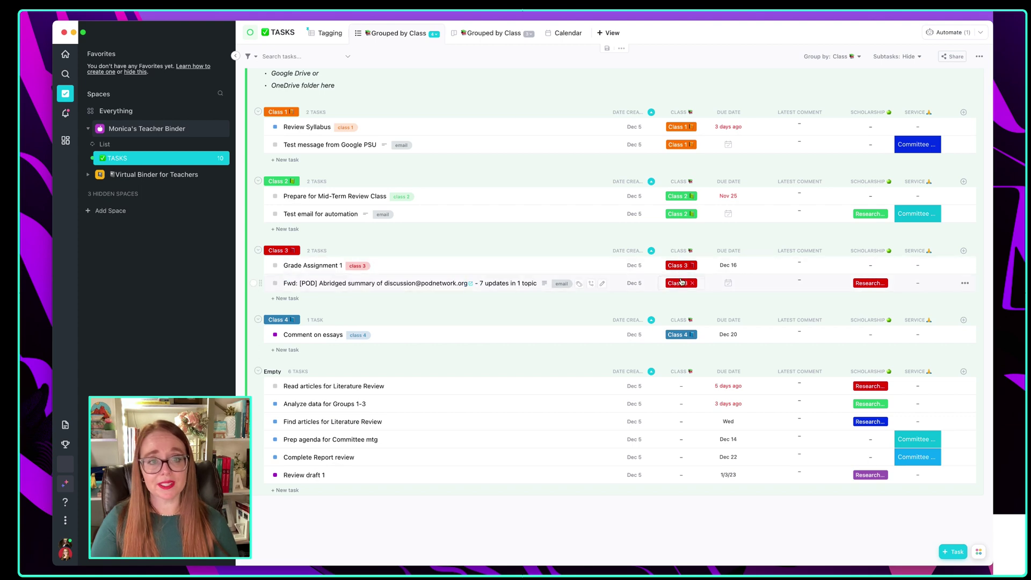
{"action": "scroll", "coordinate": [290, 108], "scroll_direction": "up", "scroll_amount": 3}
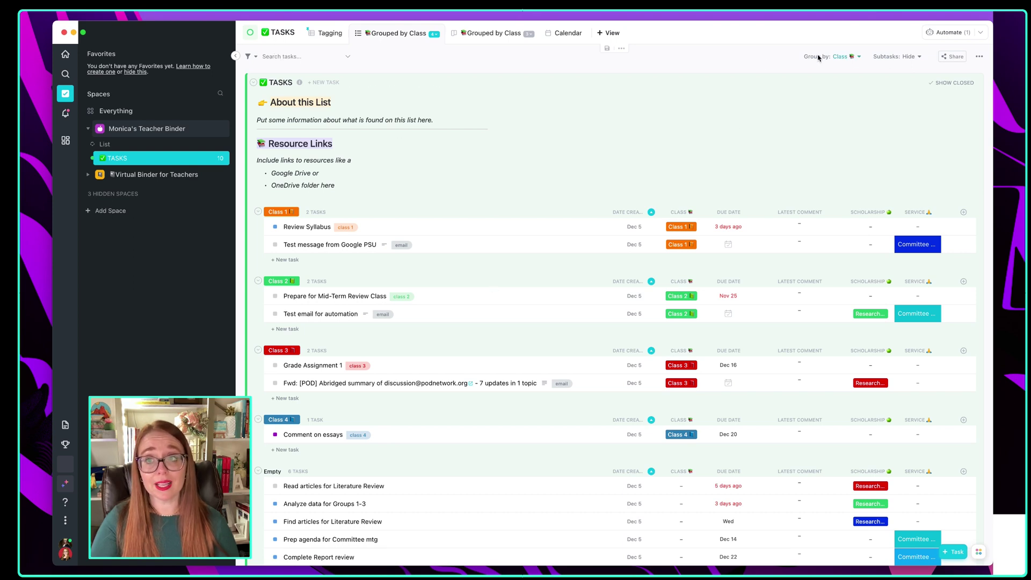
{"action": "scroll", "coordinate": [714, 144], "scroll_direction": "down", "scroll_amount": 2}
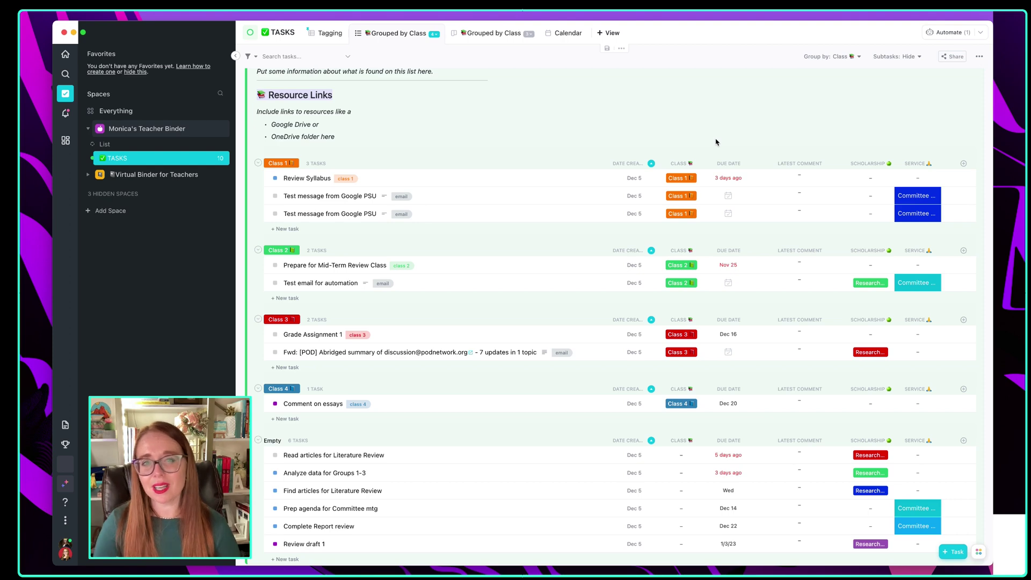
- Show the 'Send email to task' address for the Review Syllabus task
{"action": "left_click", "coordinate": [319, 179]}
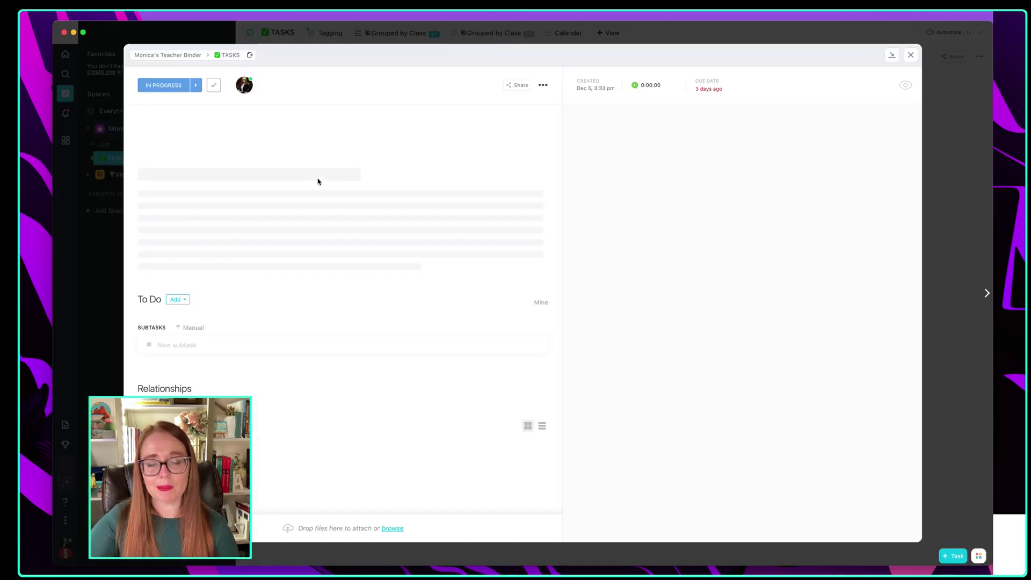
{"action": "left_click", "coordinate": [543, 85]}
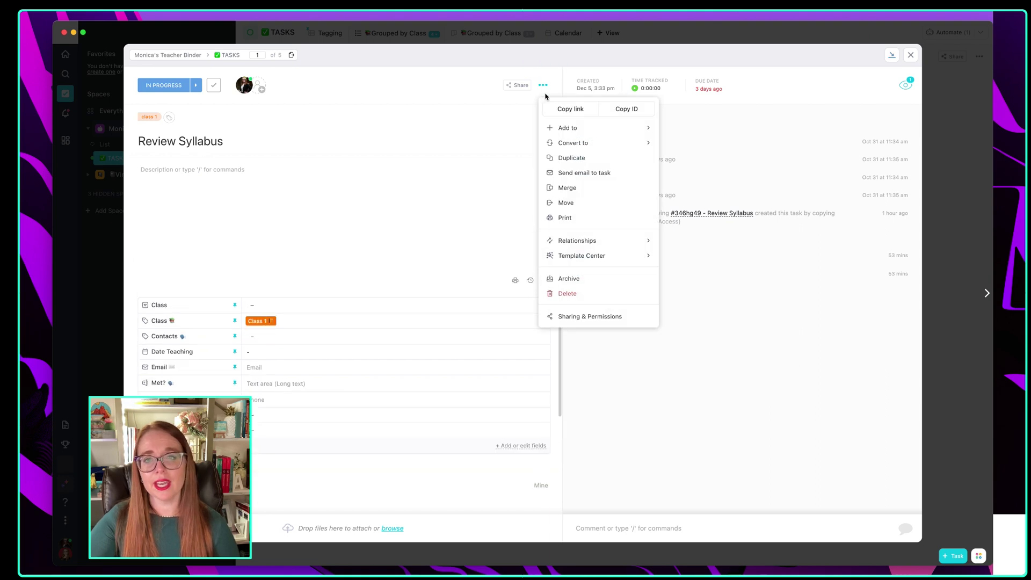
{"action": "left_click", "coordinate": [590, 174]}
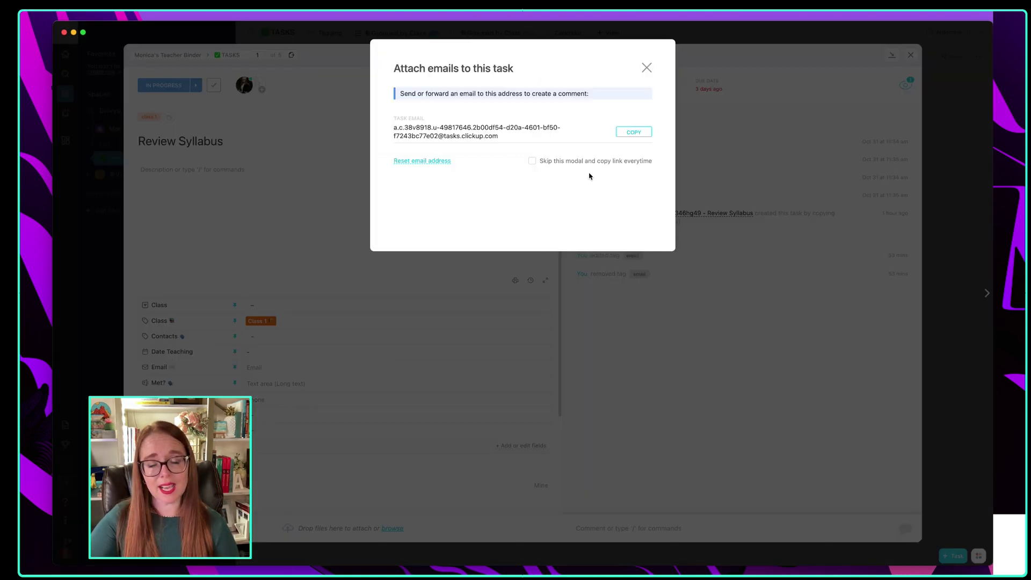